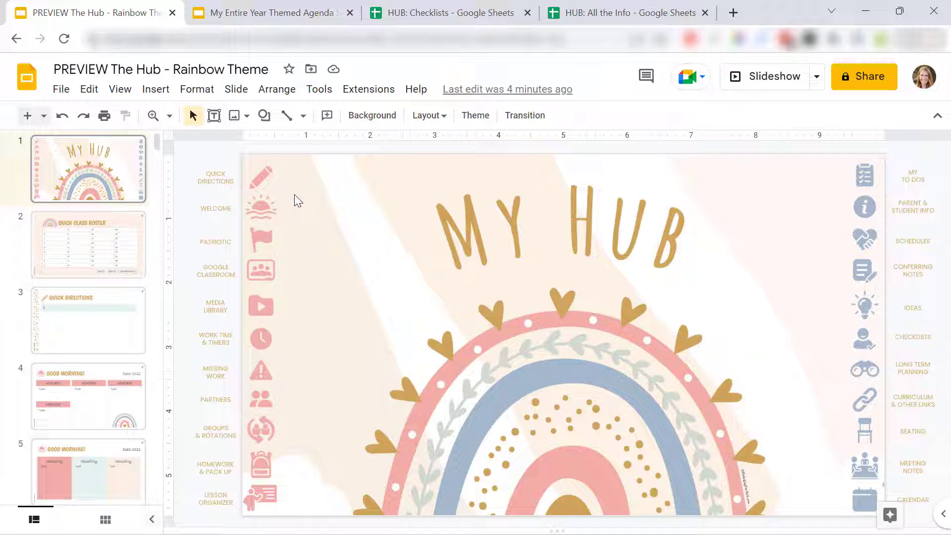
# Follow the Welcome sun icon's link to slide 4 and inspect its title, HEADING and Type boxes.
pyautogui.click(268, 207)
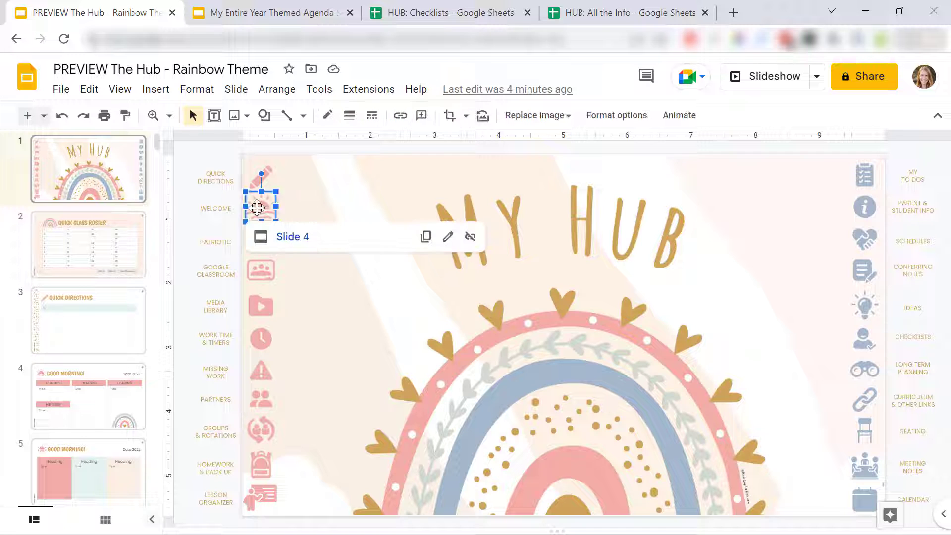
pyautogui.click(300, 238)
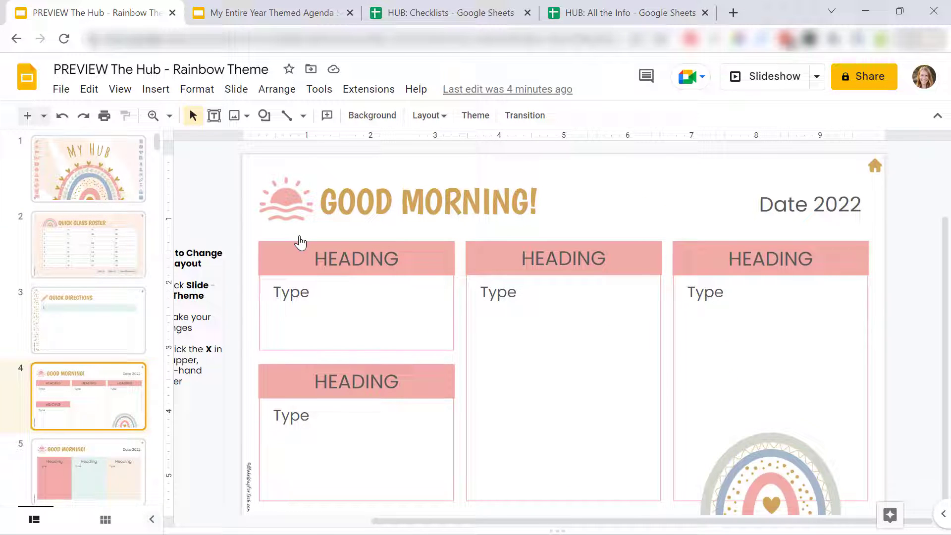
pyautogui.click(338, 207)
pyautogui.click(346, 257)
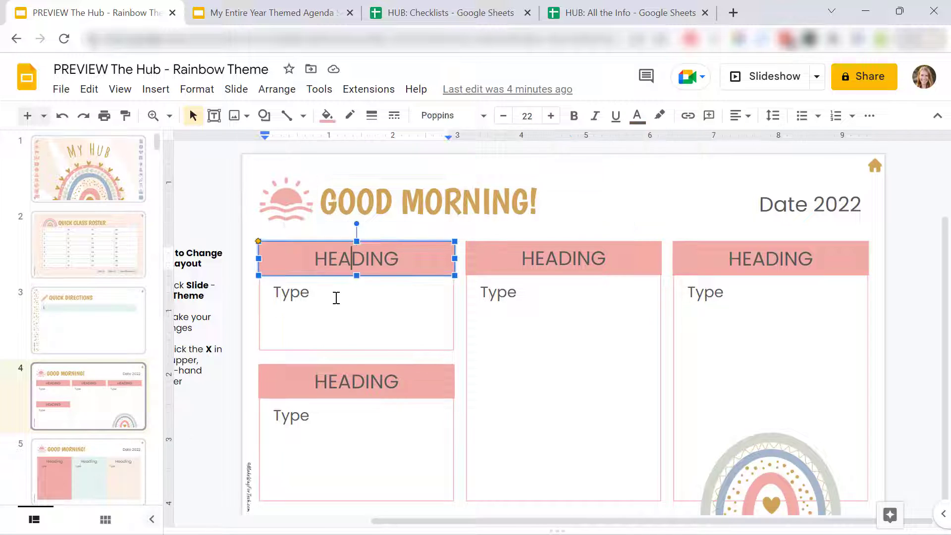
pyautogui.click(334, 297)
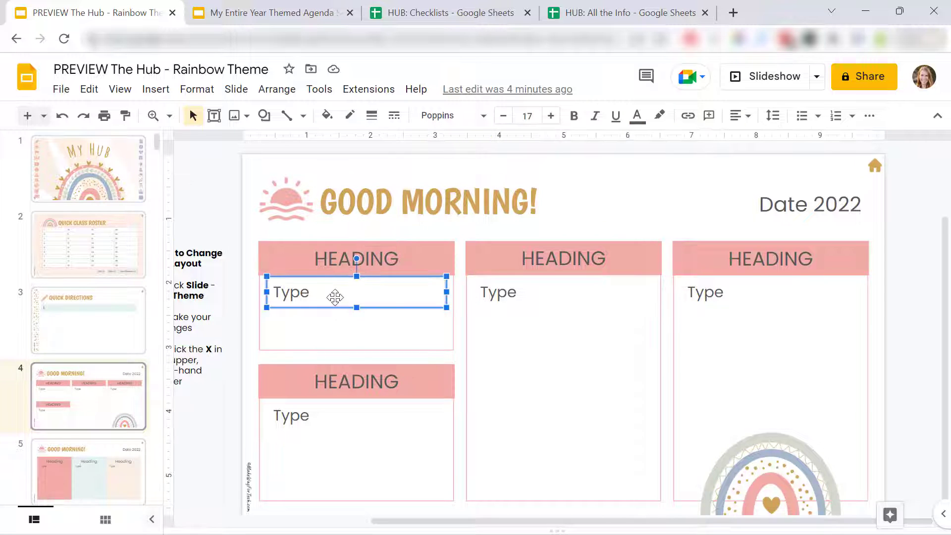
# View the Good Morning slide's layout in the theme editor, then close the editor.
pyautogui.click(239, 93)
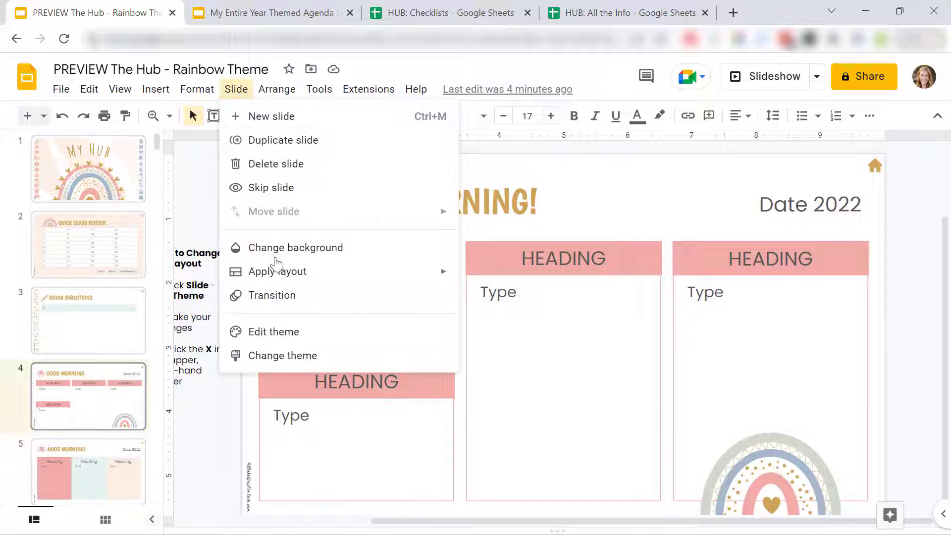
pyautogui.click(292, 331)
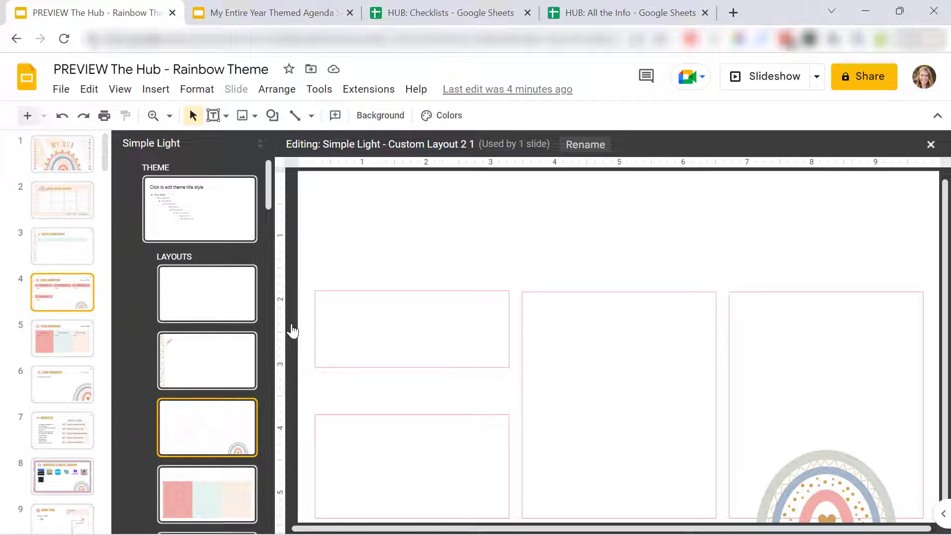
pyautogui.click(931, 146)
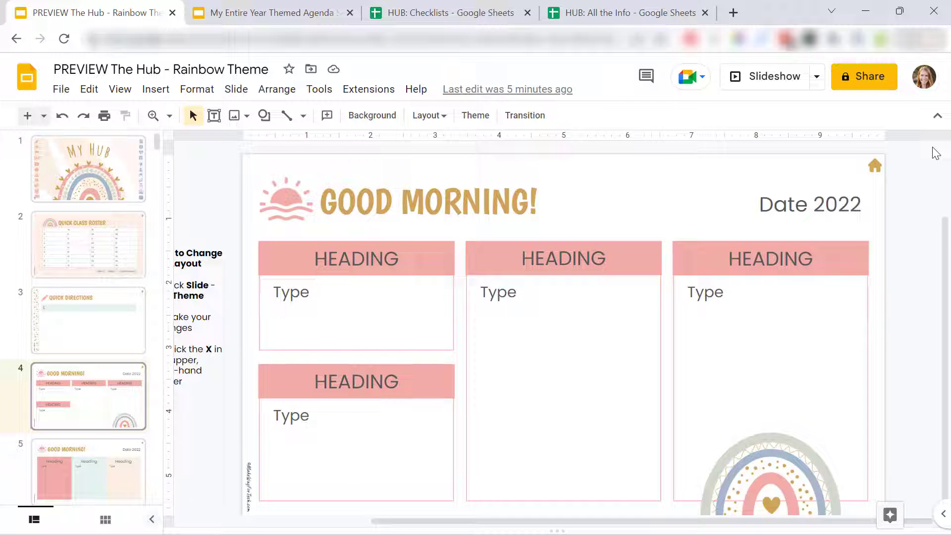
# View the Good Morning variants on slides 5 and 6, then take the home link back to slide 1.
pyautogui.click(72, 463)
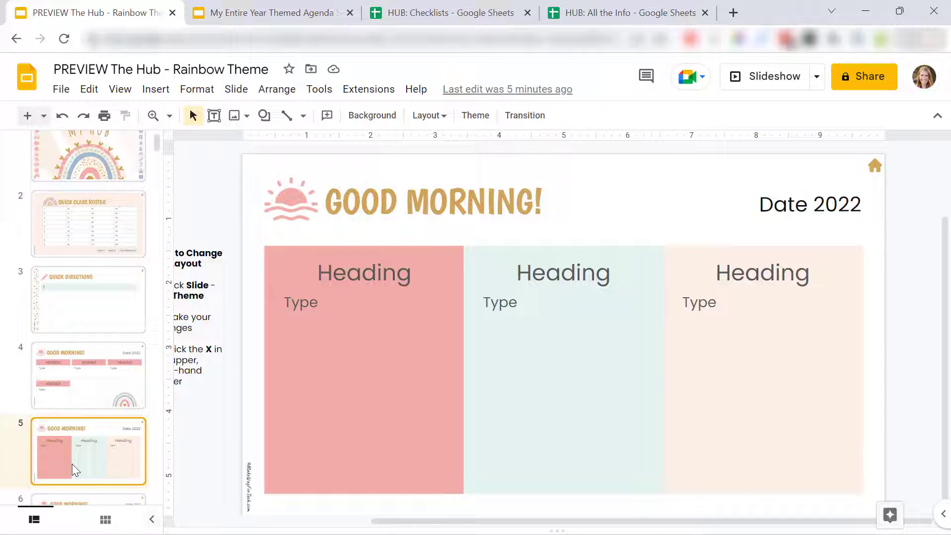
pyautogui.press('Down')
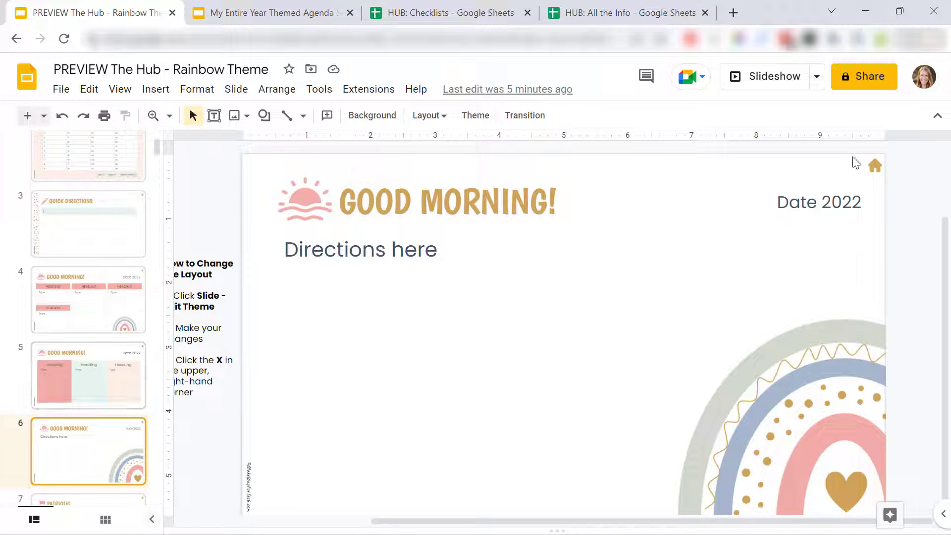
pyautogui.click(872, 169)
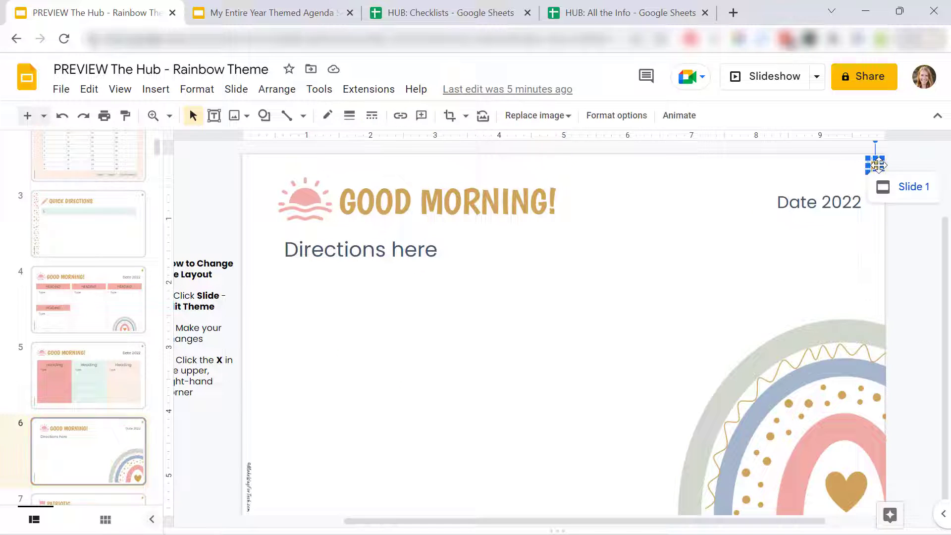
pyautogui.click(911, 191)
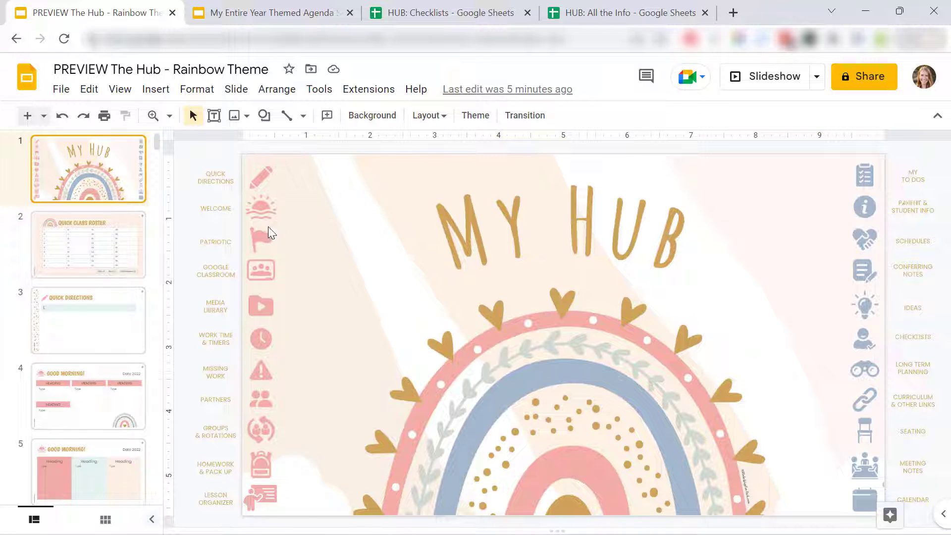
# Follow the flag icon to the Patriotic slide, check its three song video links, then return home.
pyautogui.click(262, 235)
pyautogui.click(301, 267)
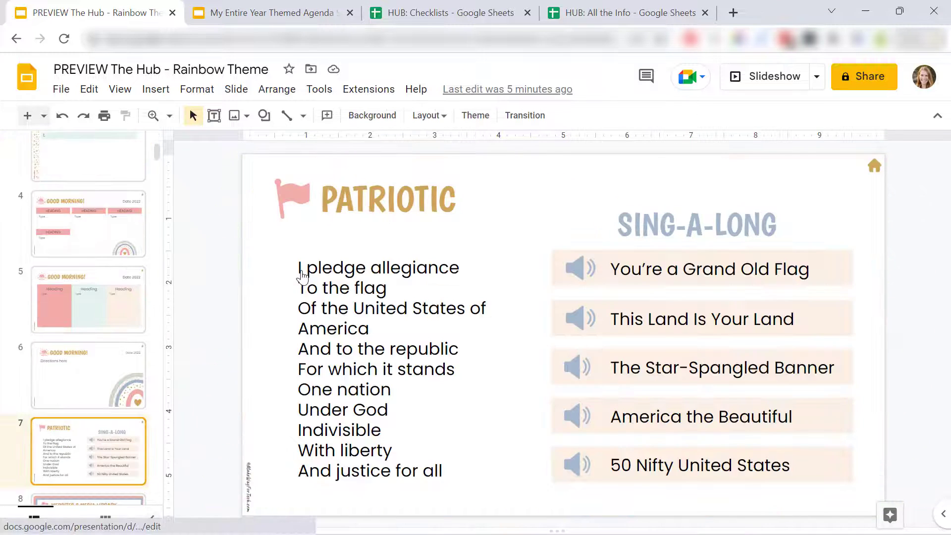
pyautogui.click(649, 268)
pyautogui.click(802, 320)
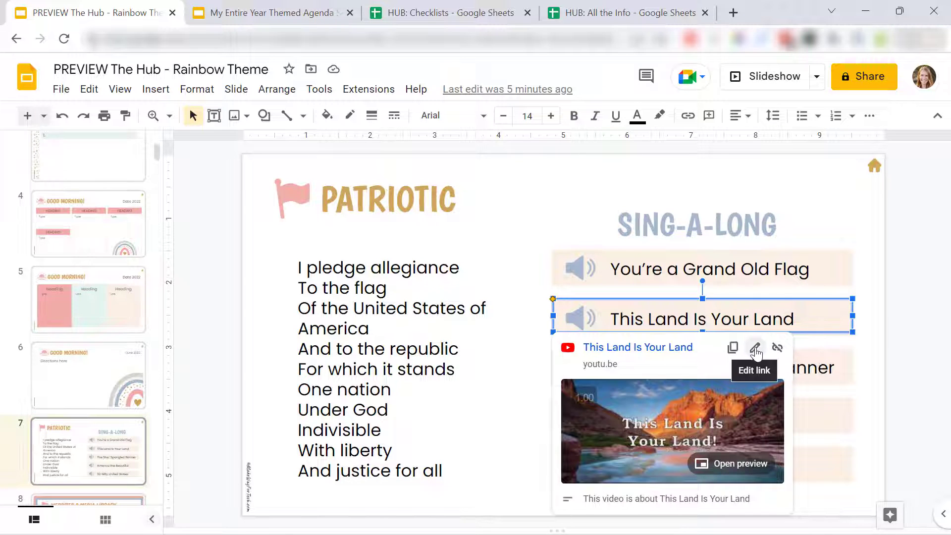
pyautogui.click(807, 367)
pyautogui.click(908, 335)
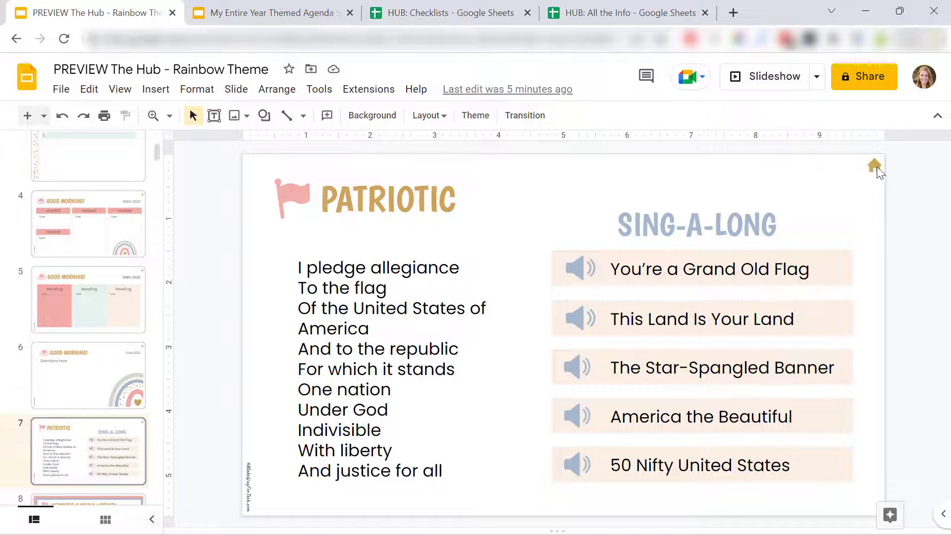
pyautogui.click(875, 166)
pyautogui.click(912, 187)
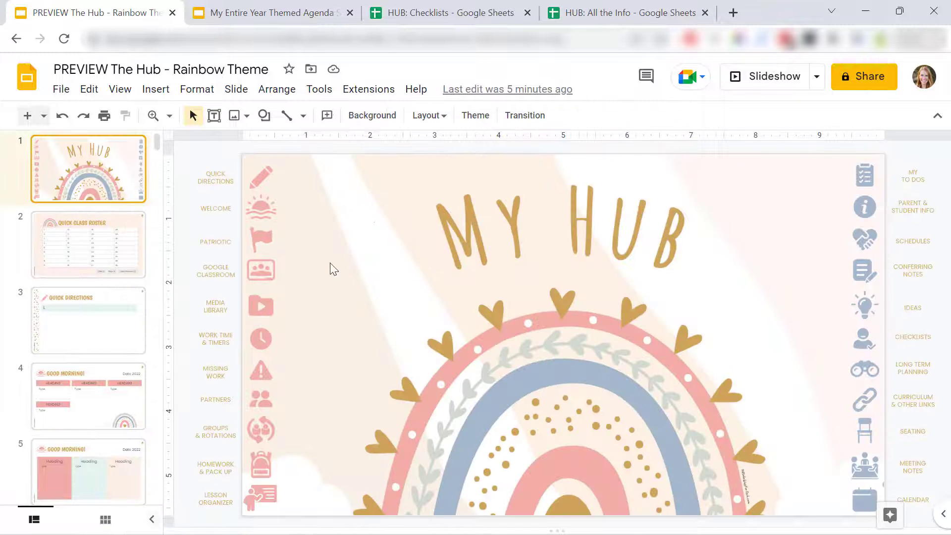
# Visit the Websites & Media Library slide, then follow the clock icon to the Work Time slide.
pyautogui.click(262, 306)
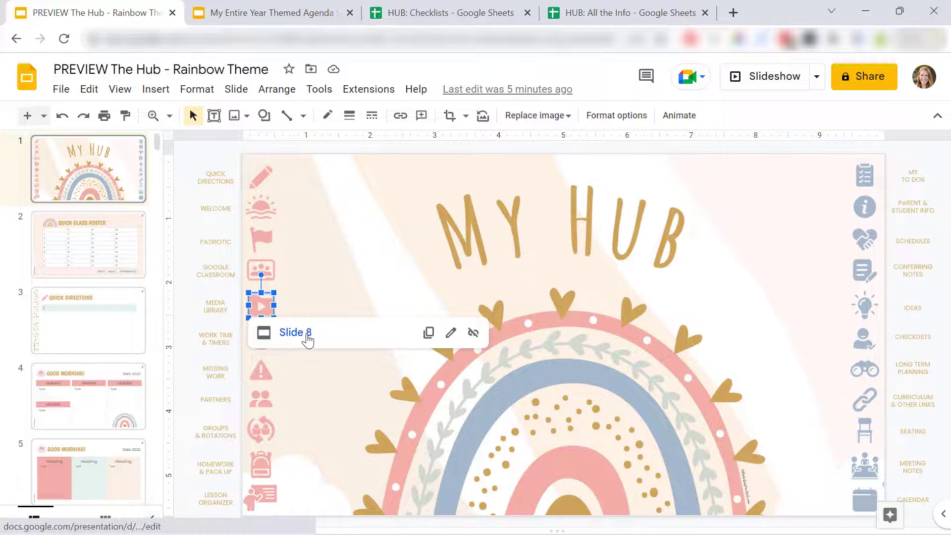
pyautogui.click(296, 332)
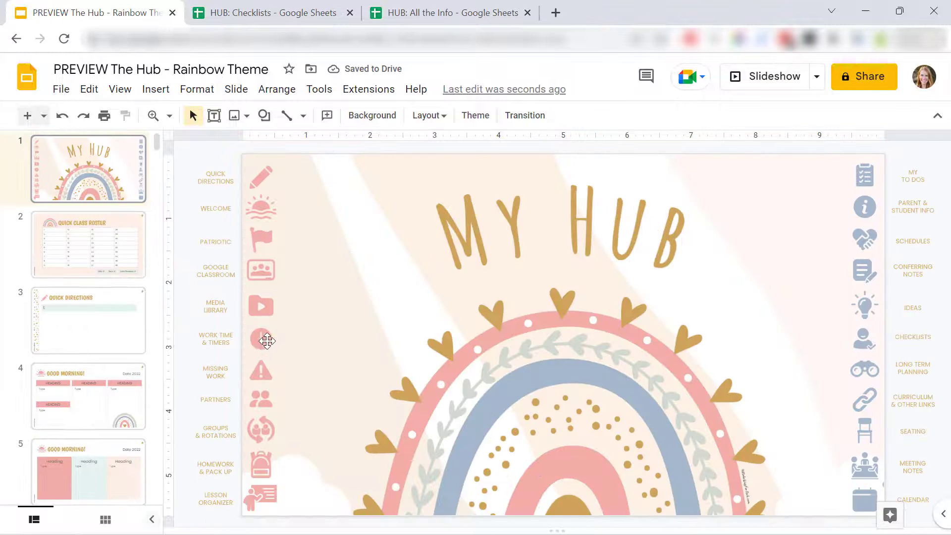
pyautogui.click(261, 339)
pyautogui.click(297, 365)
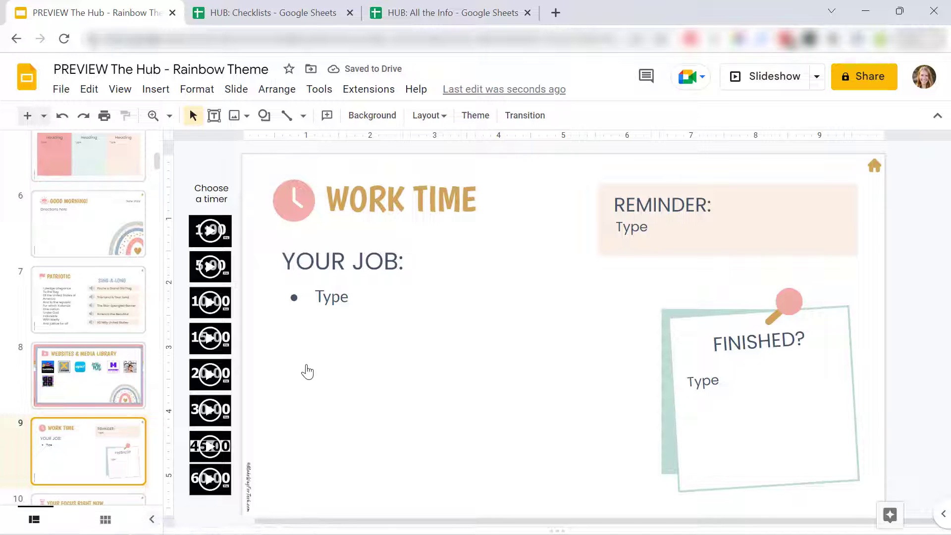
# Page through the Timer, Ketchup Mustard Pickles and Must Do slides to Missing Work.
pyautogui.press('Down')
pyautogui.press('Down')
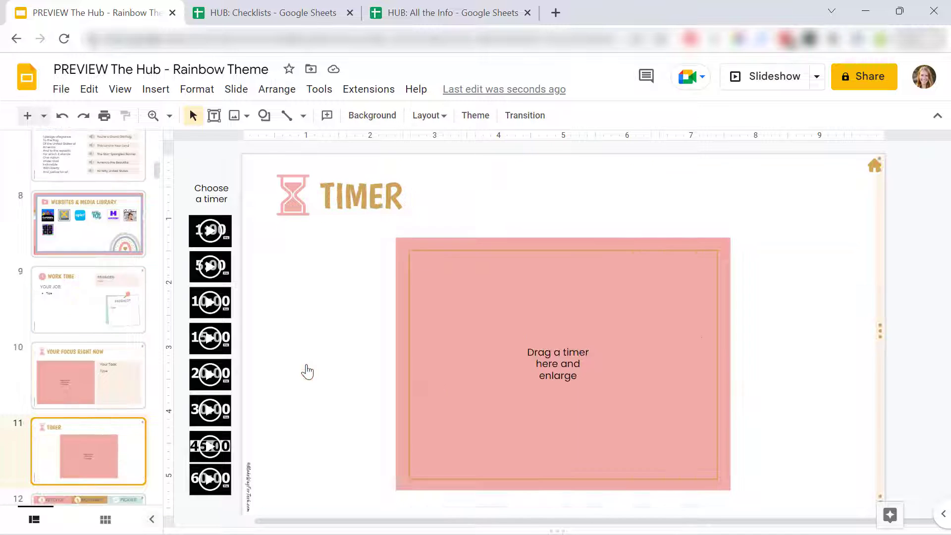
pyautogui.press('Down')
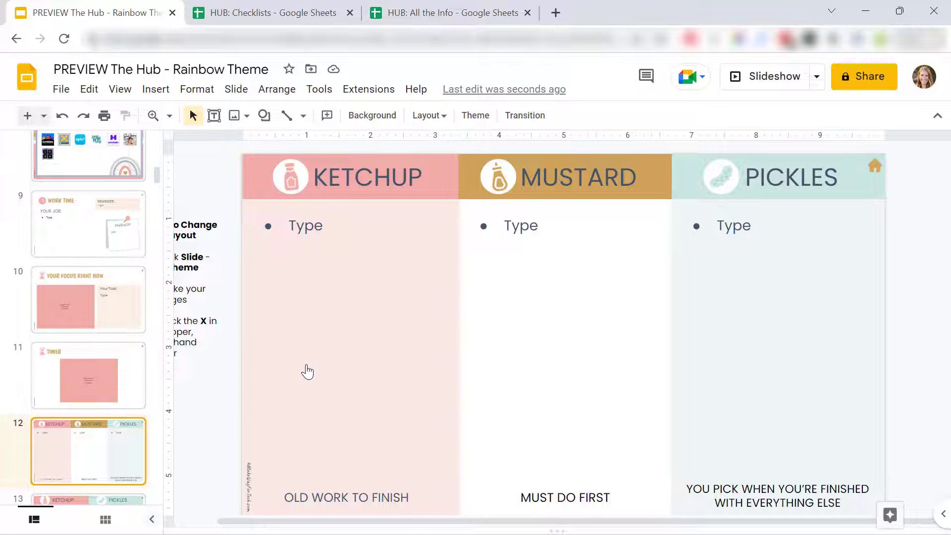
pyautogui.press('Down')
pyautogui.press('Down')
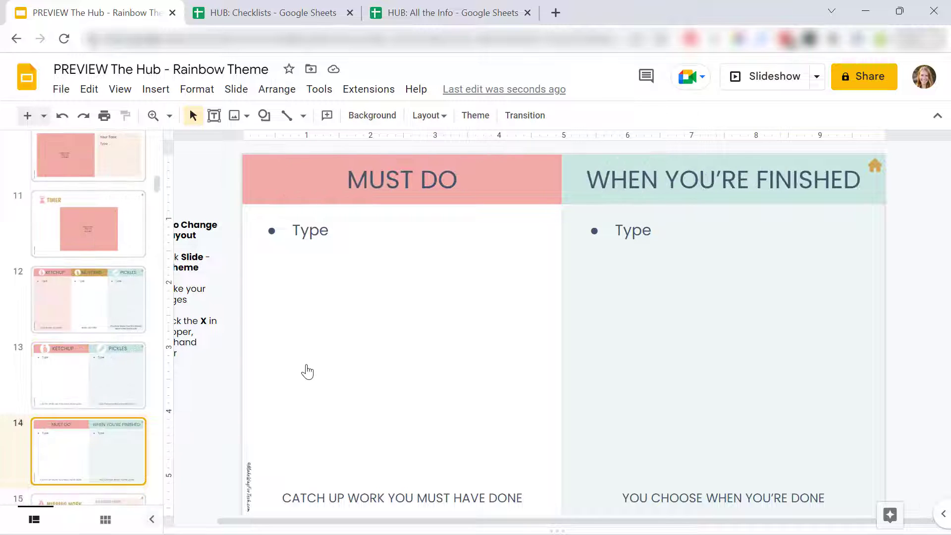
pyautogui.press('Down')
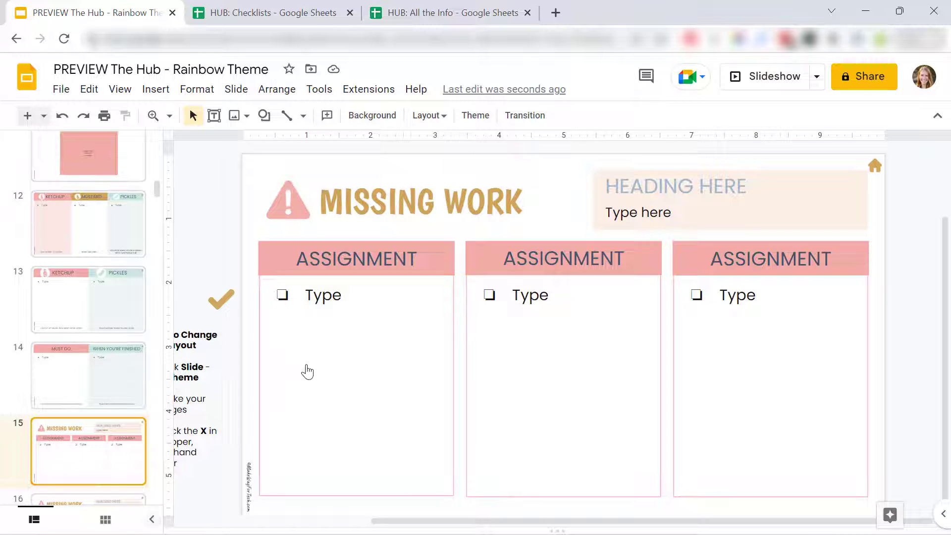
pyautogui.press('Down')
pyautogui.press('Down')
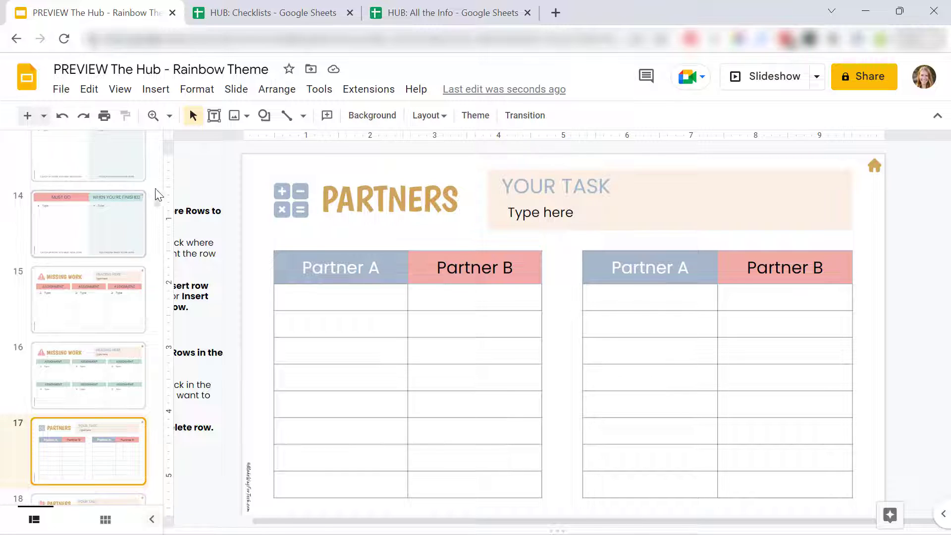
# View the Week at a Glance and Homework slides, then follow the home link to slide 1.
pyautogui.click(875, 166)
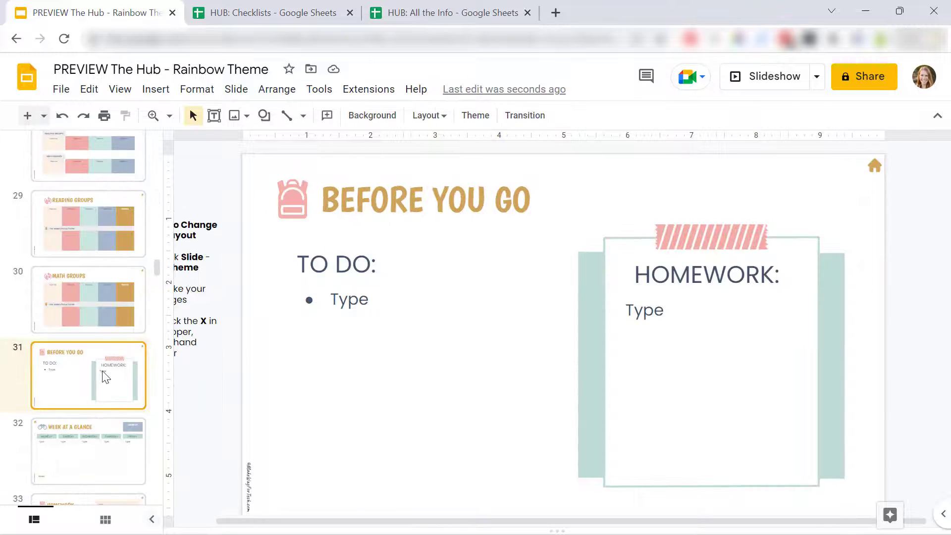
pyautogui.click(80, 446)
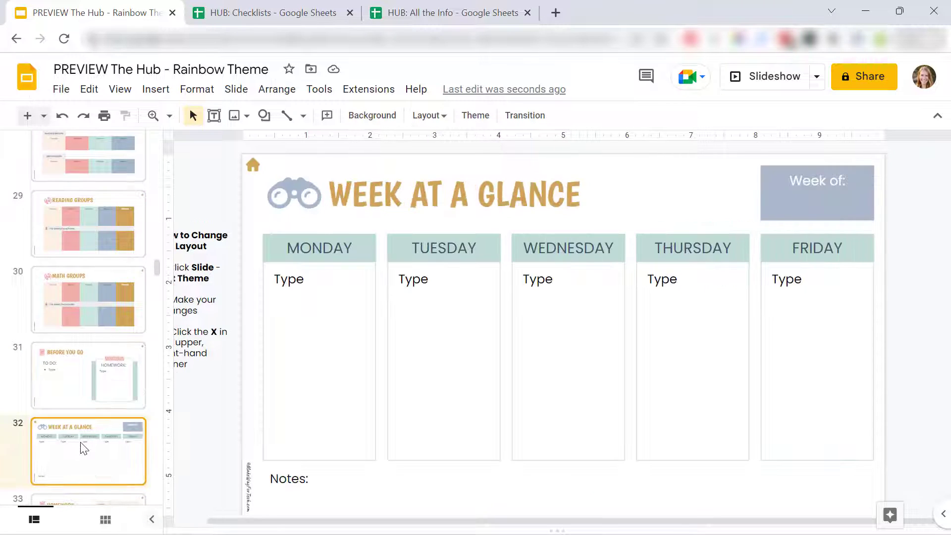
pyautogui.click(94, 502)
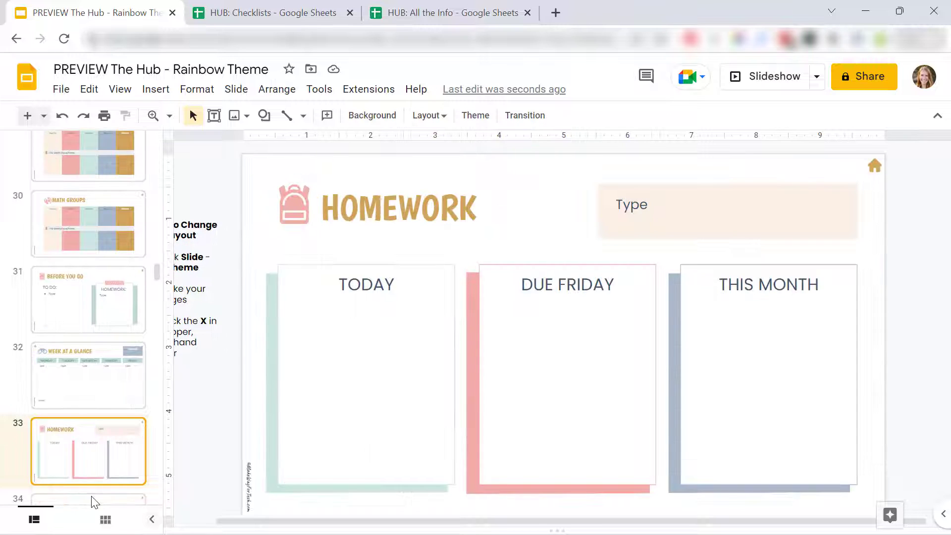
pyautogui.click(876, 161)
pyautogui.click(910, 192)
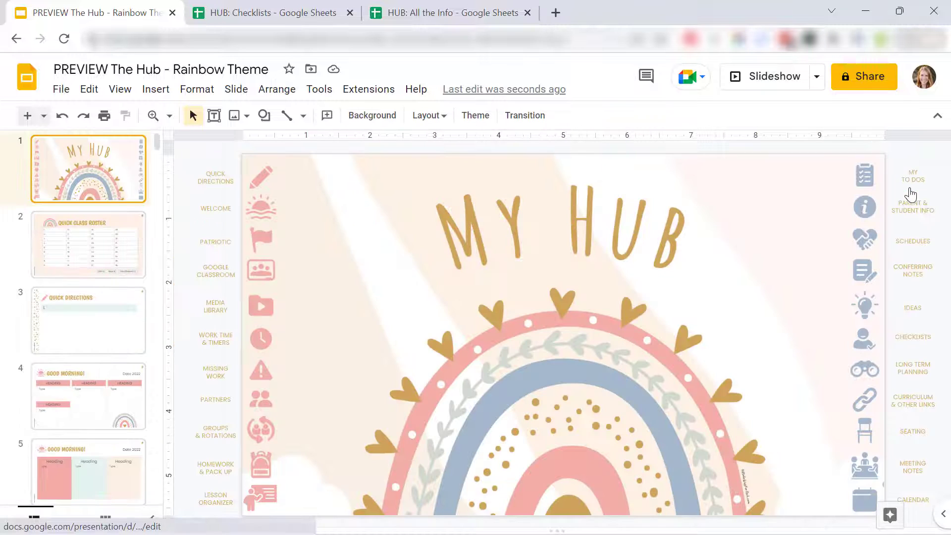
# Jump via the Lesson Organizer icon to LESSON ORGANIZERS and page from WARM-UP to MY TO-DO LIST.
pyautogui.click(259, 495)
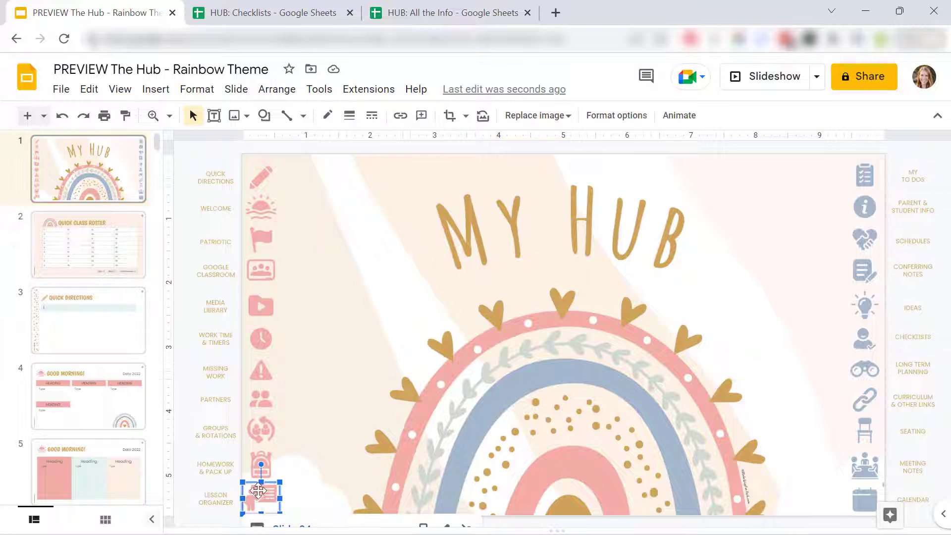
pyautogui.click(299, 525)
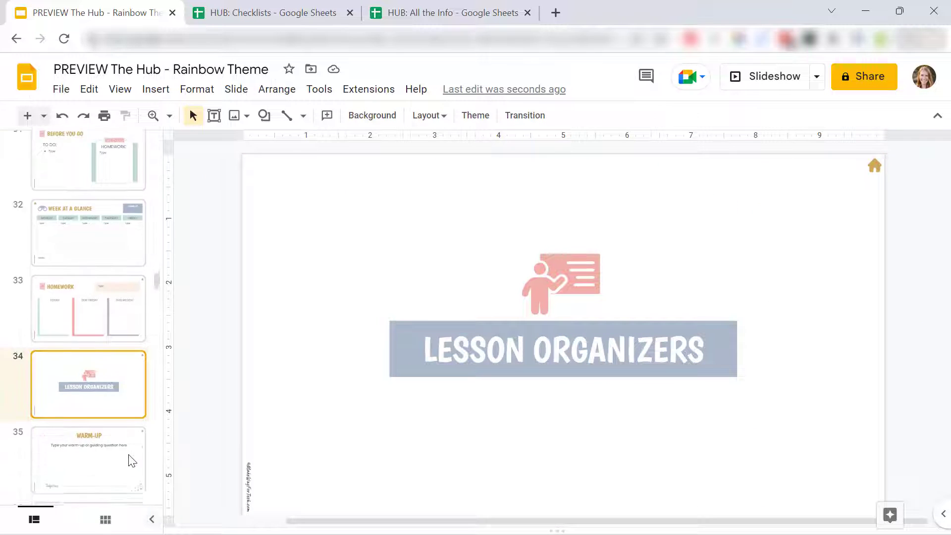
pyautogui.click(99, 385)
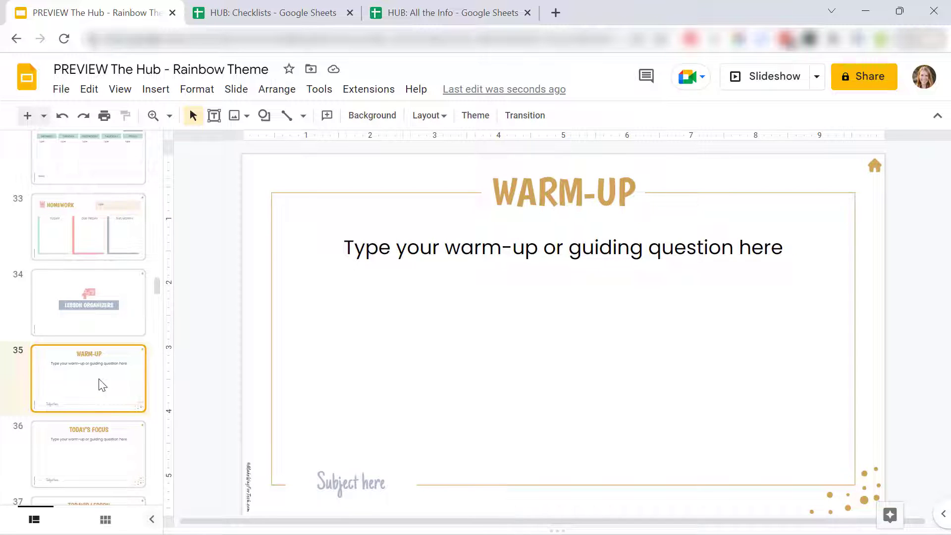
pyautogui.press('Down')
pyautogui.press('Down')
pyautogui.press('Down')
pyautogui.press('Down')
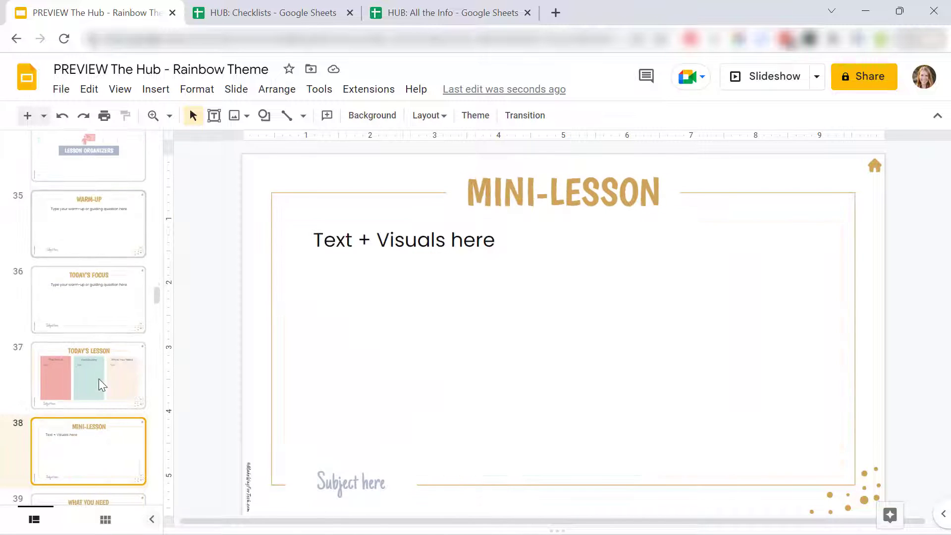
pyautogui.press('Down')
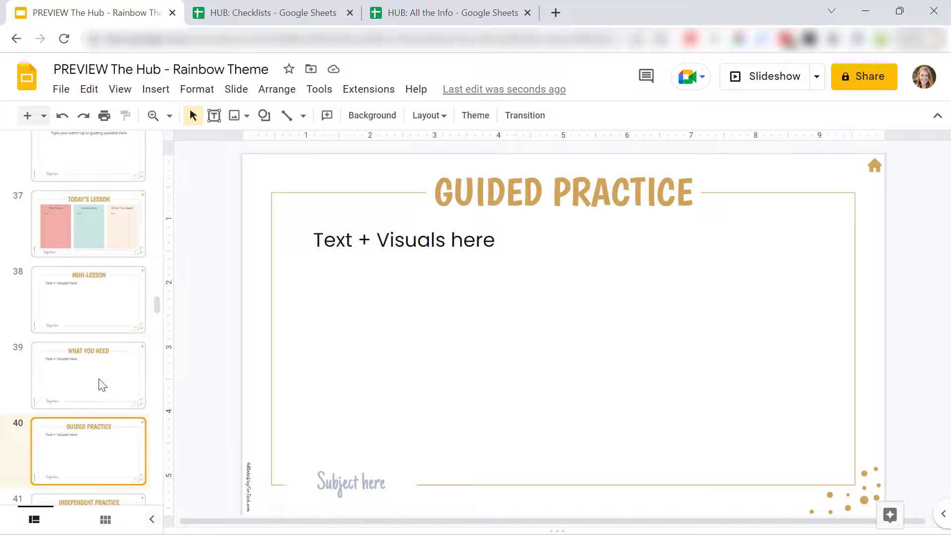
pyautogui.press('Down')
pyautogui.press('Down')
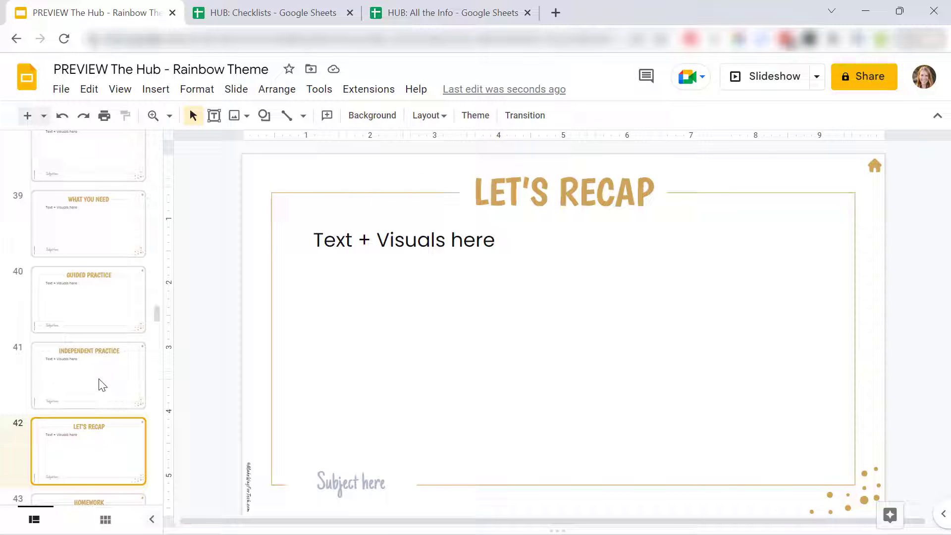
pyautogui.press('Down')
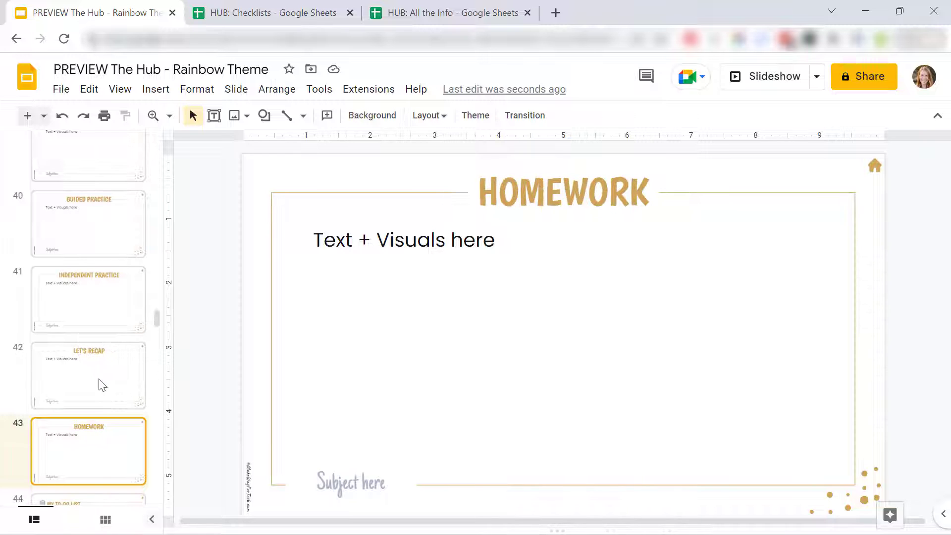
pyautogui.press('Down')
# Go back to the HOMEWORK slide and follow its home link to slide 1.
pyautogui.click(101, 385)
pyautogui.click(874, 165)
pyautogui.click(913, 187)
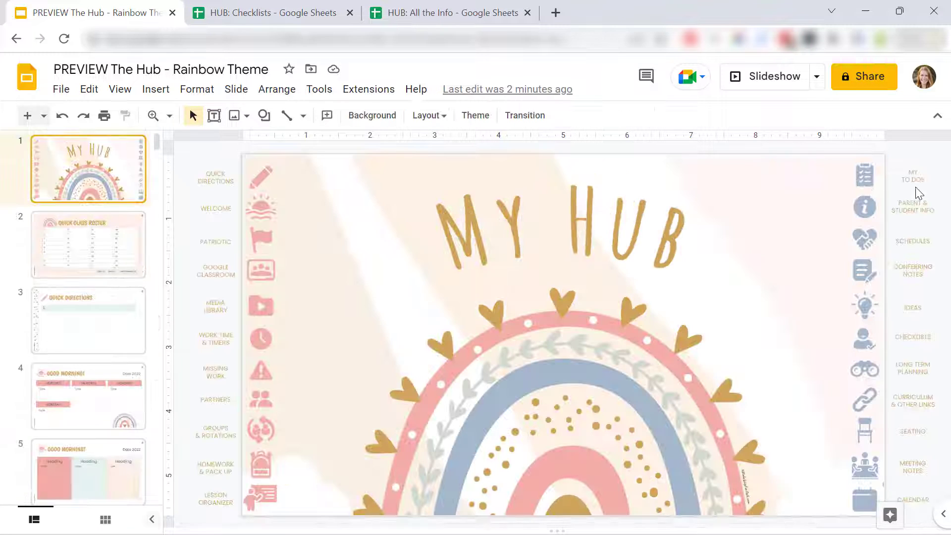
# Browse the My To Dos link's to-do slides, then return to MY HUB and select its info icon.
pyautogui.click(872, 174)
pyautogui.click(895, 207)
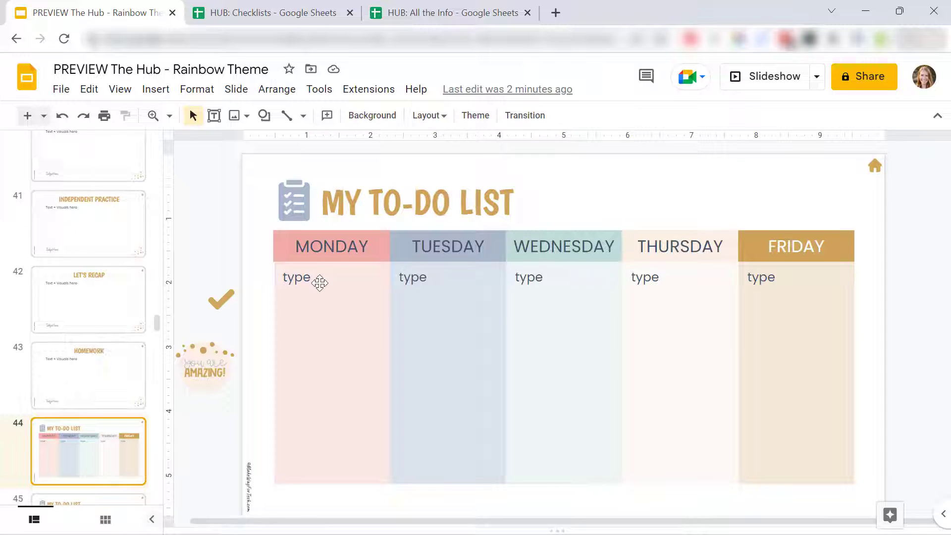
pyautogui.scroll(-1, 112, 441)
pyautogui.scroll(-2, 115, 441)
pyautogui.click(118, 367)
pyautogui.click(124, 439)
pyautogui.scroll(-3, 122, 411)
pyautogui.click(123, 393)
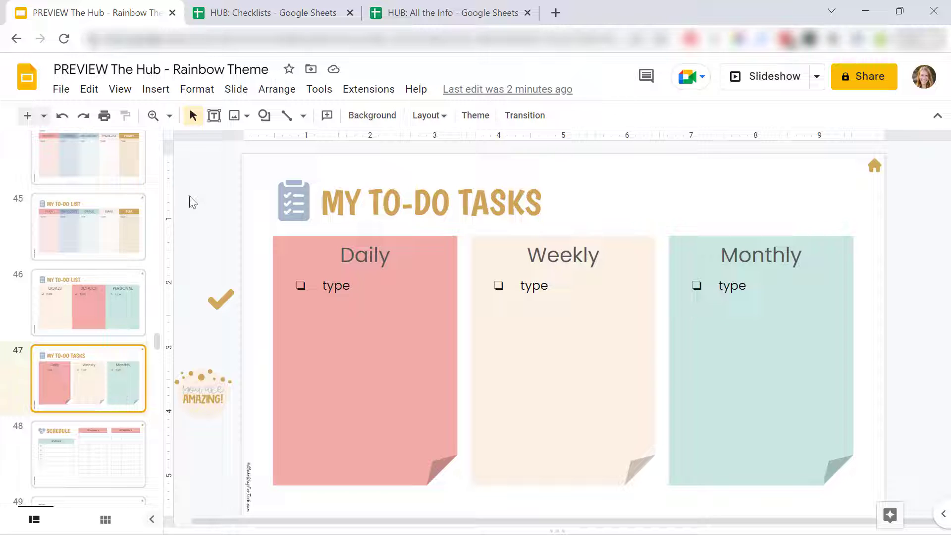
pyautogui.press('Home')
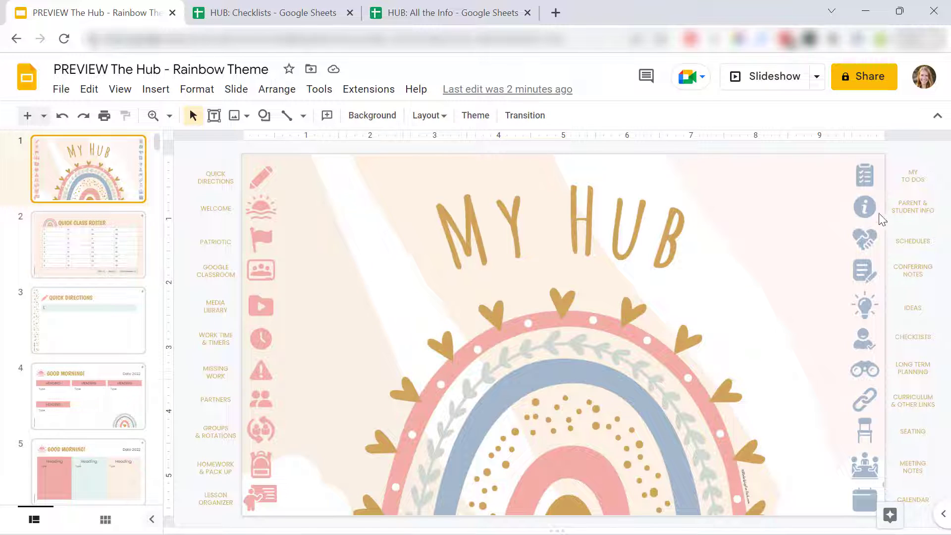
pyautogui.click(864, 207)
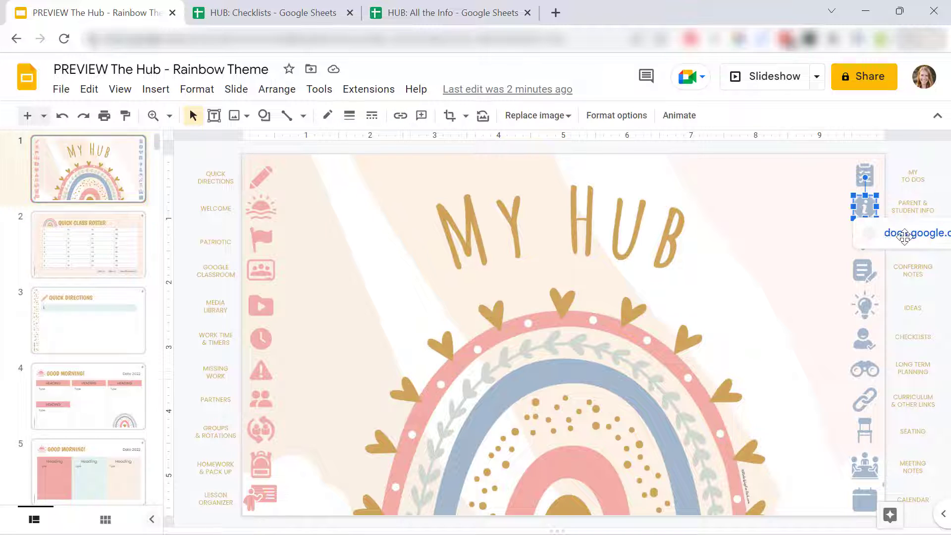
# Open the linked HUB: All the Info spreadsheet and view its Passwords, Medical Info, ID Numbers and Birthdays sheets.
pyautogui.click(907, 245)
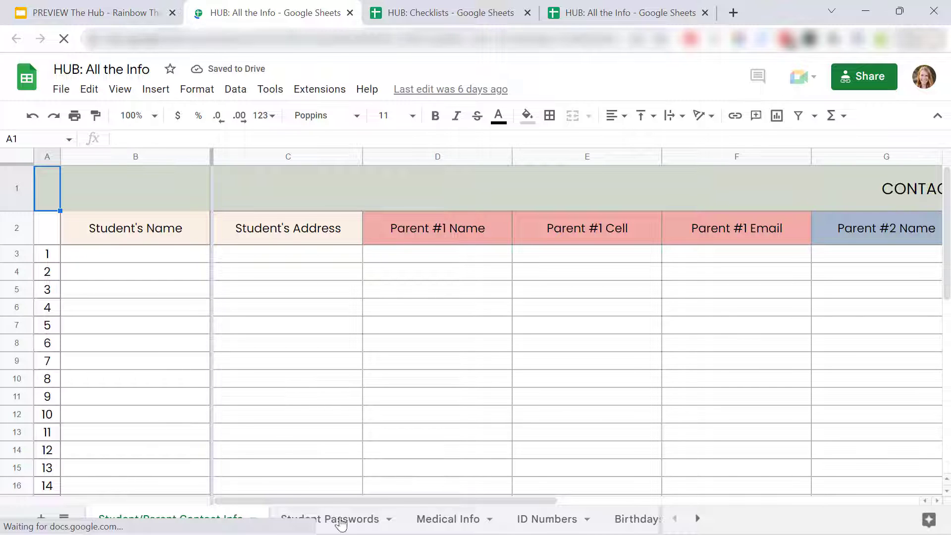
pyautogui.moveTo(361, 499); pyautogui.dragTo(680, 506)
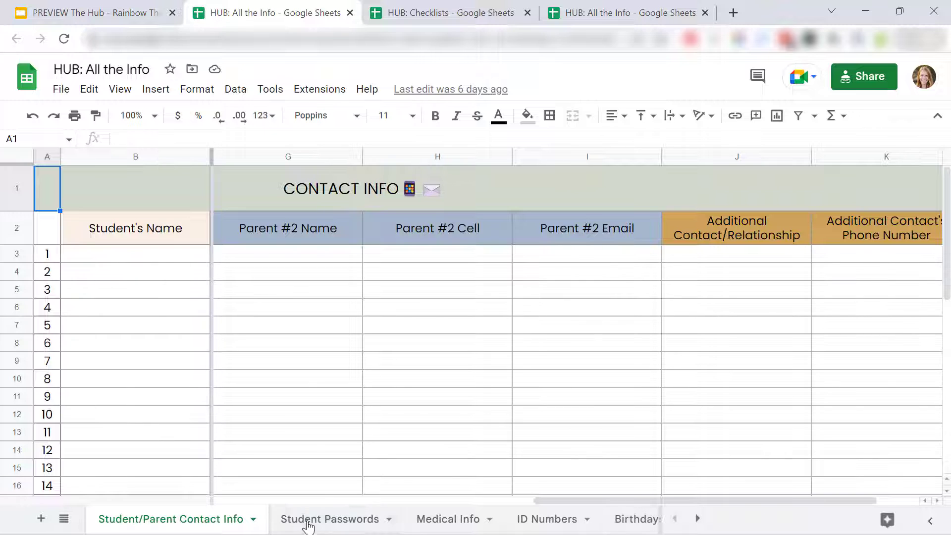
pyautogui.click(399, 519)
pyautogui.click(436, 521)
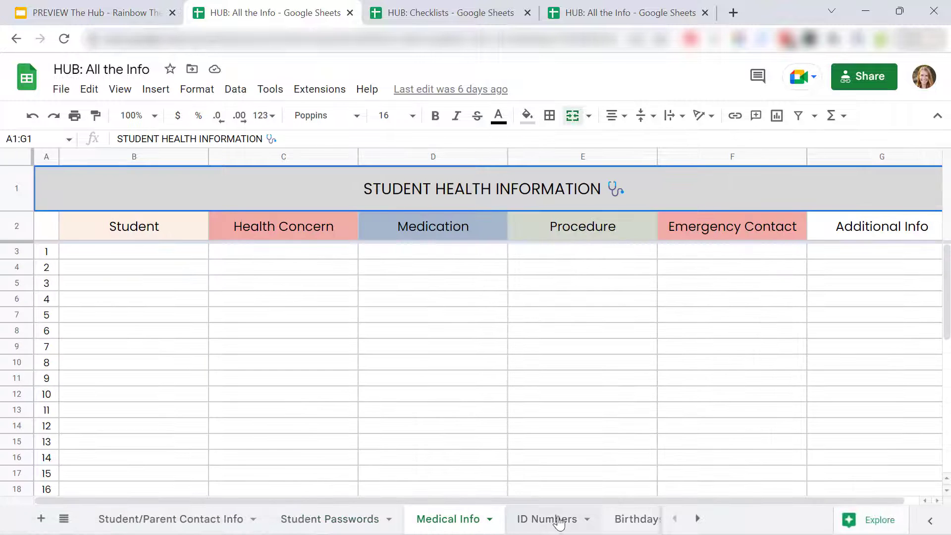
pyautogui.click(569, 521)
pyautogui.click(627, 520)
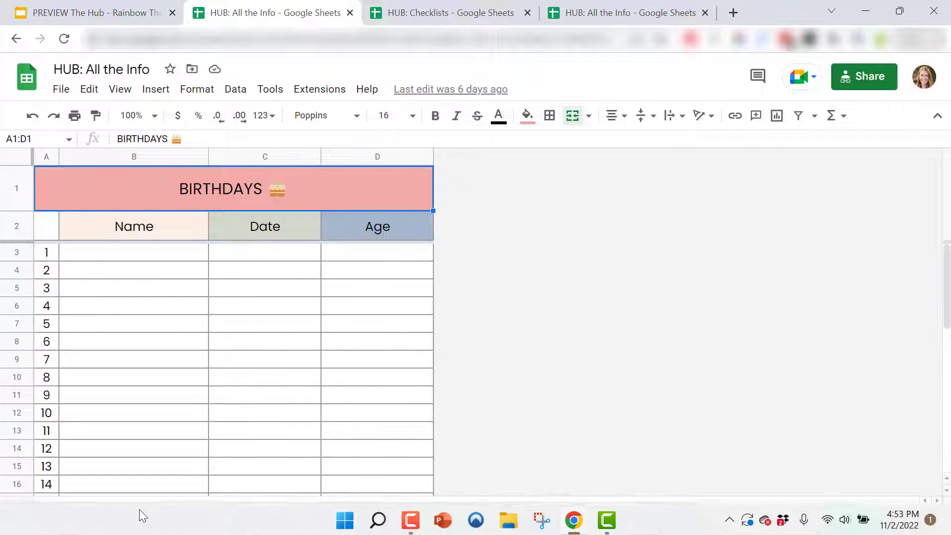
pyautogui.click(64, 519)
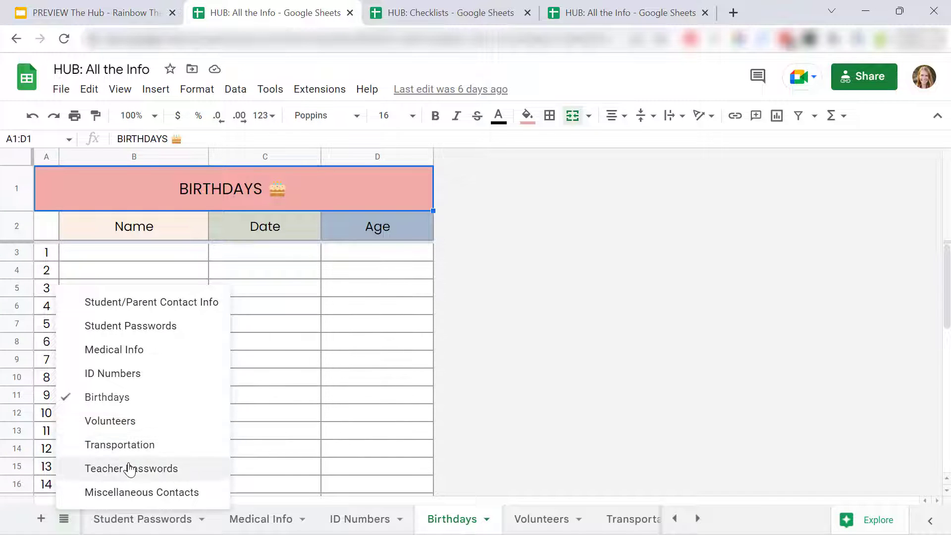
# Back on the hub, check the Schedules icon's link, then open the linked Conferring Notes deck.
pyautogui.click(123, 14)
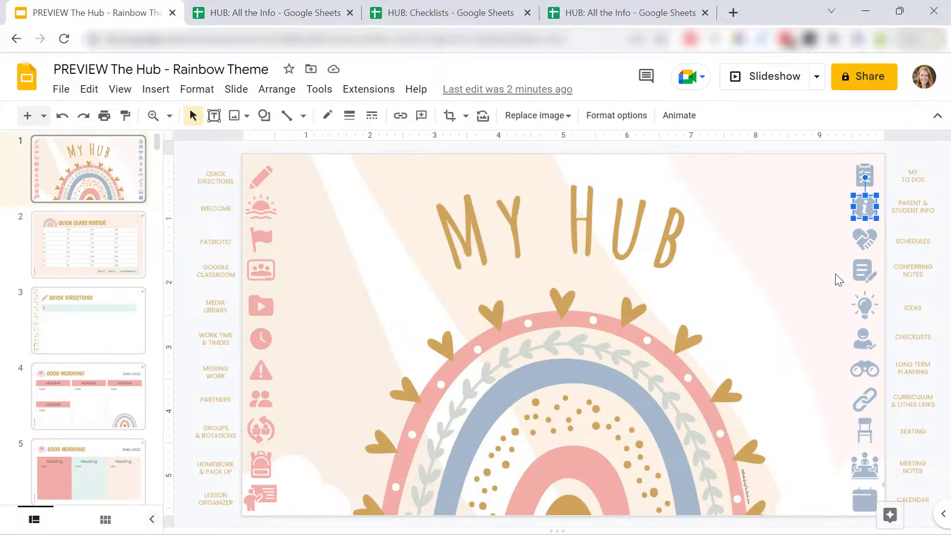
pyautogui.click(864, 240)
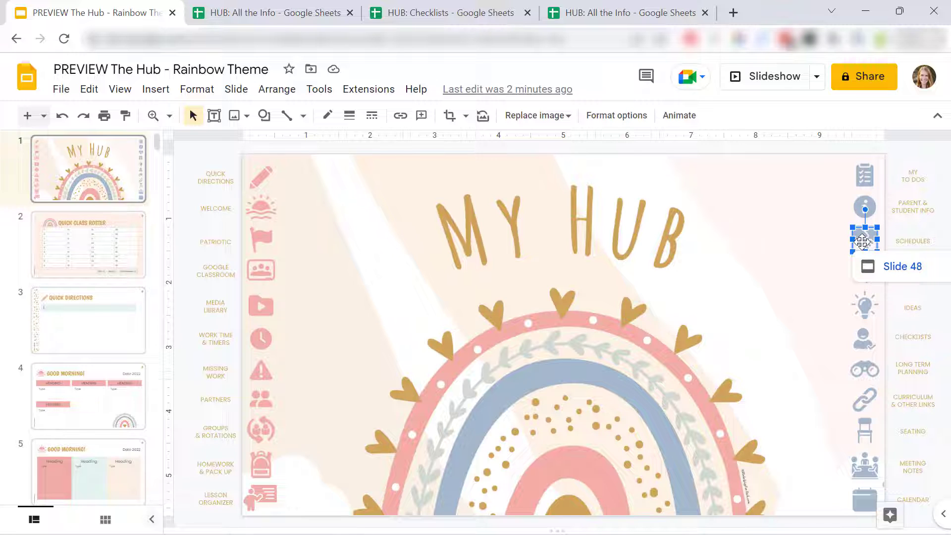
pyautogui.click(818, 258)
pyautogui.click(841, 249)
pyautogui.click(841, 250)
pyautogui.click(866, 270)
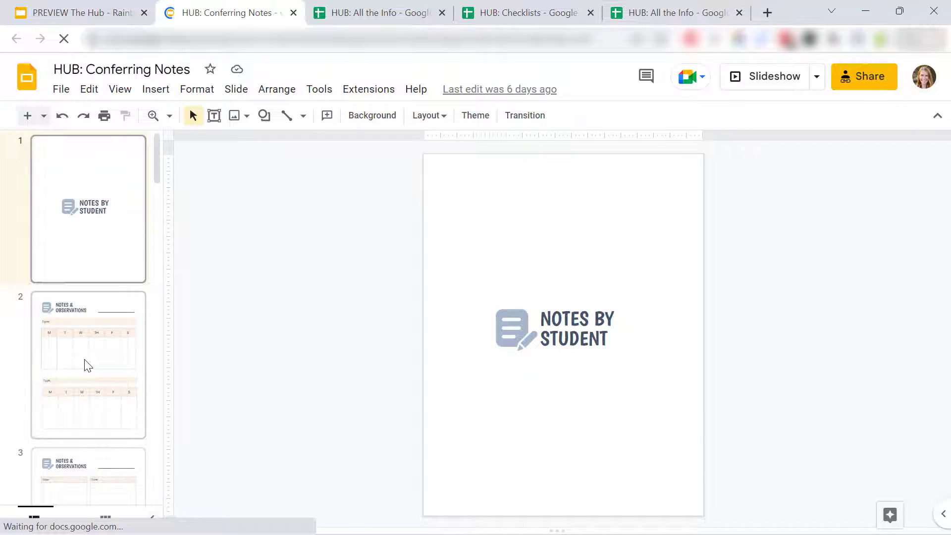
# Browse Conferring Notes slides 2 through 7, including the Date and Date/Assignment templates.
pyautogui.click(88, 365)
pyautogui.scroll(-5, 86, 365)
pyautogui.click(87, 327)
pyautogui.scroll(-4, 90, 361)
pyautogui.scroll(-1, 90, 367)
pyautogui.click(81, 386)
pyautogui.scroll(-4, 81, 384)
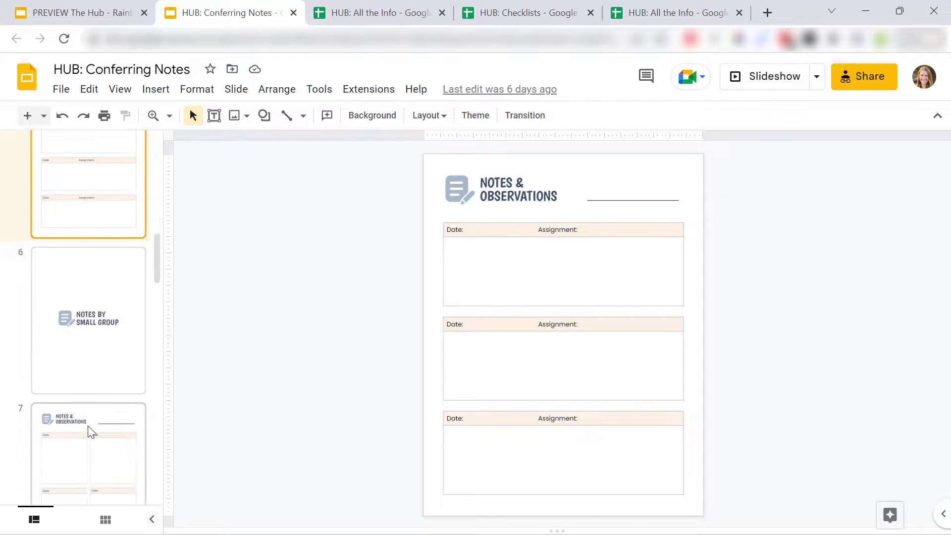
pyautogui.click(89, 432)
# View Conferring Notes slides 8 to 11 with their Date and Name boxes, then switch back to the hub.
pyautogui.scroll(-5, 91, 396)
pyautogui.click(94, 389)
pyautogui.scroll(-1, 96, 390)
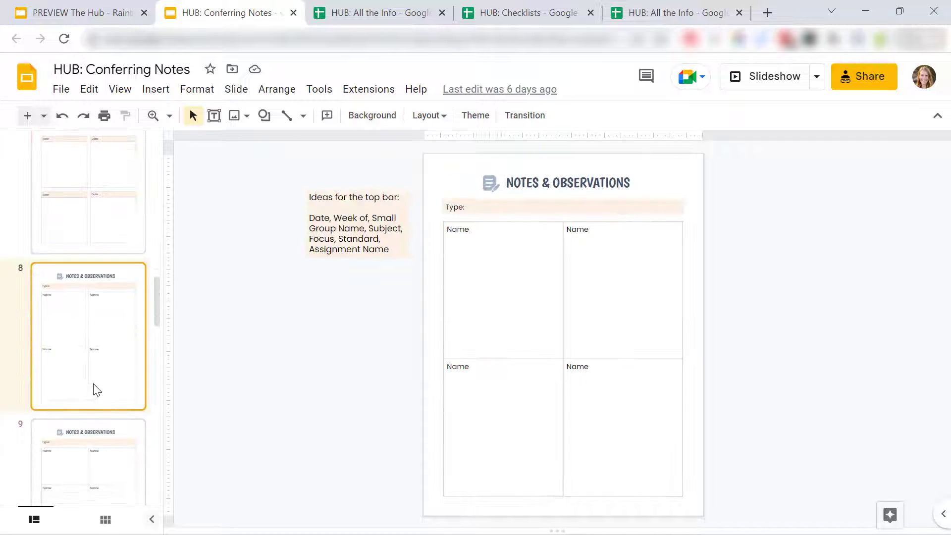
pyautogui.scroll(-3, 95, 386)
pyautogui.click(68, 283)
pyautogui.click(85, 440)
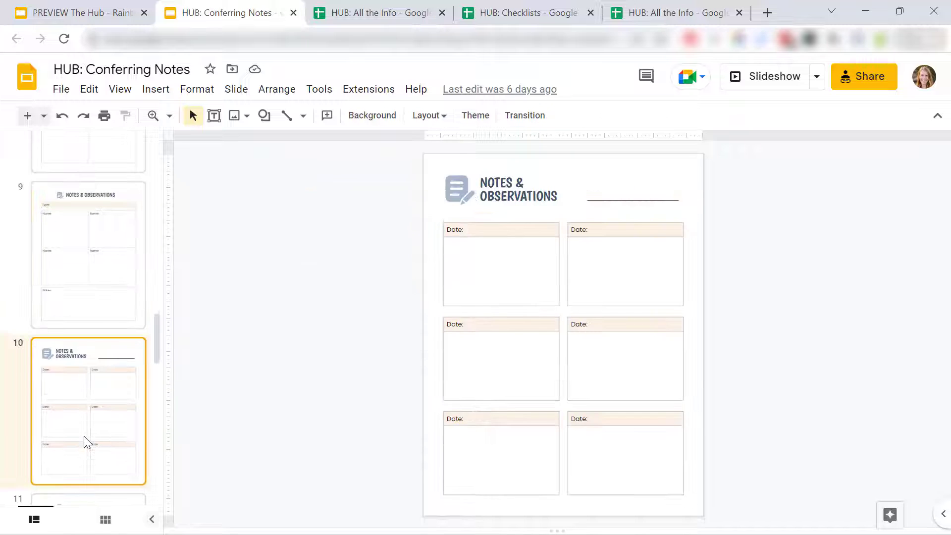
pyautogui.scroll(-5, 85, 436)
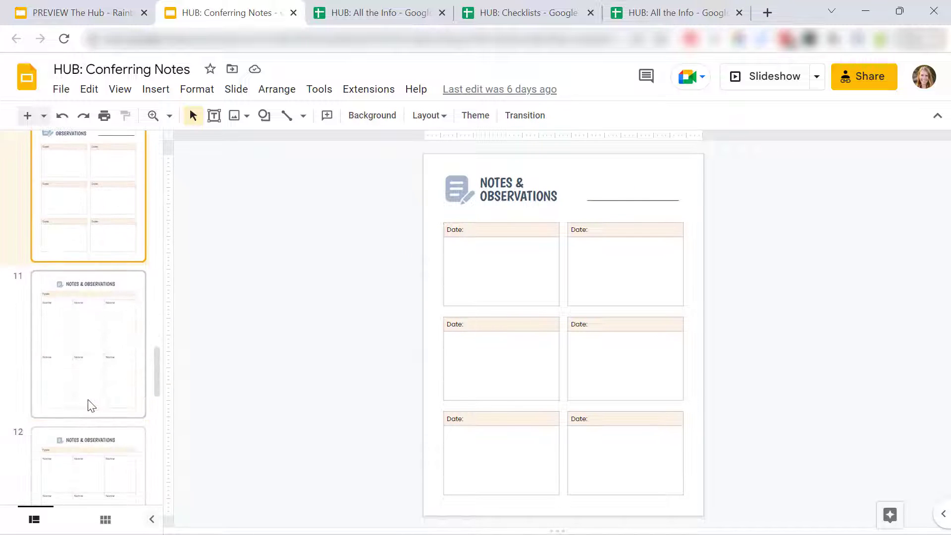
pyautogui.click(91, 405)
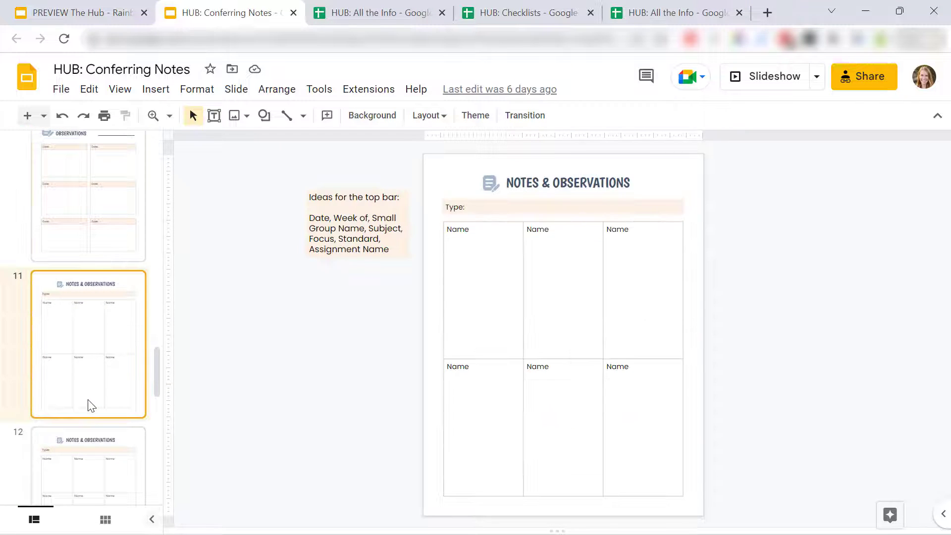
pyautogui.click(74, 13)
# Follow the Ideas icon's link to the MY IDEAS slide.
pyautogui.click(823, 276)
pyautogui.click(865, 304)
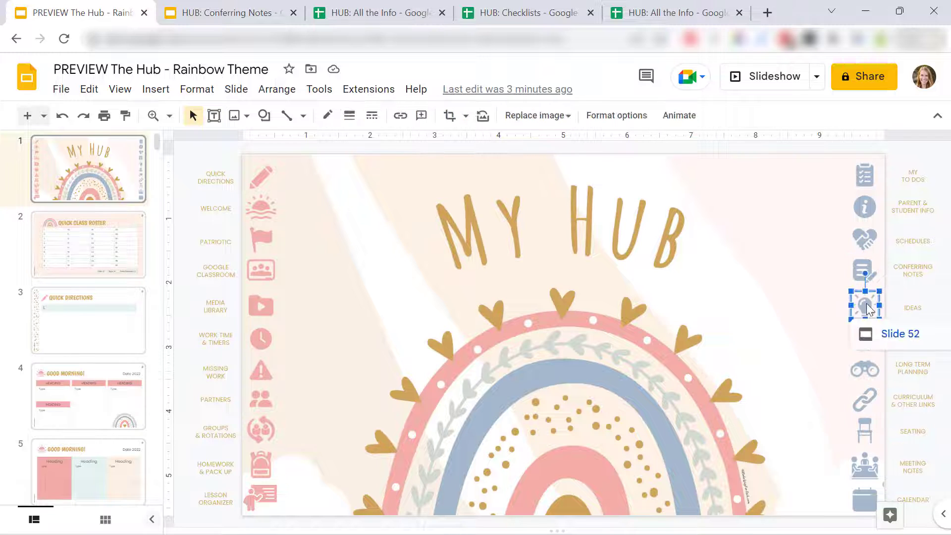
pyautogui.click(894, 335)
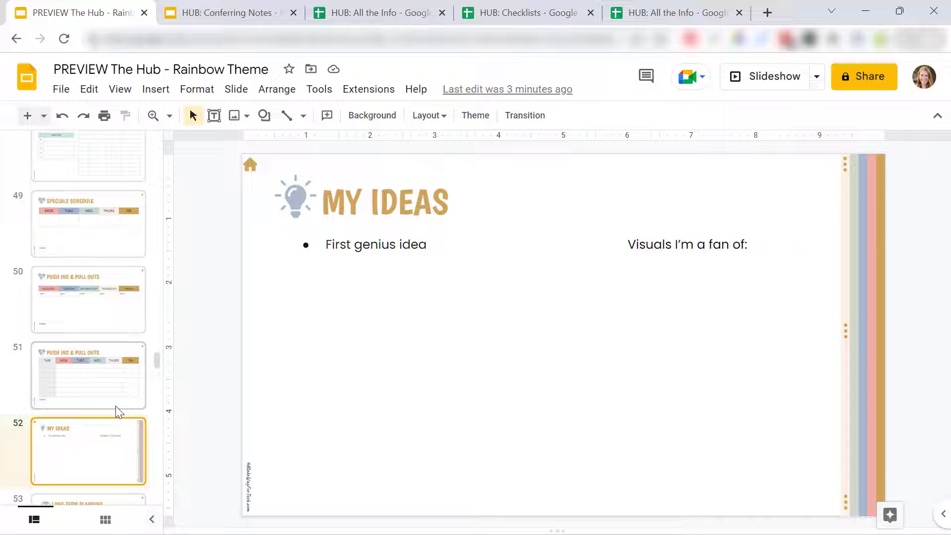
# View both Long-Term Planning slides and Links to Curriculum, then jump back to the My Hub slide.
pyautogui.scroll(-3, 114, 406)
pyautogui.click(113, 388)
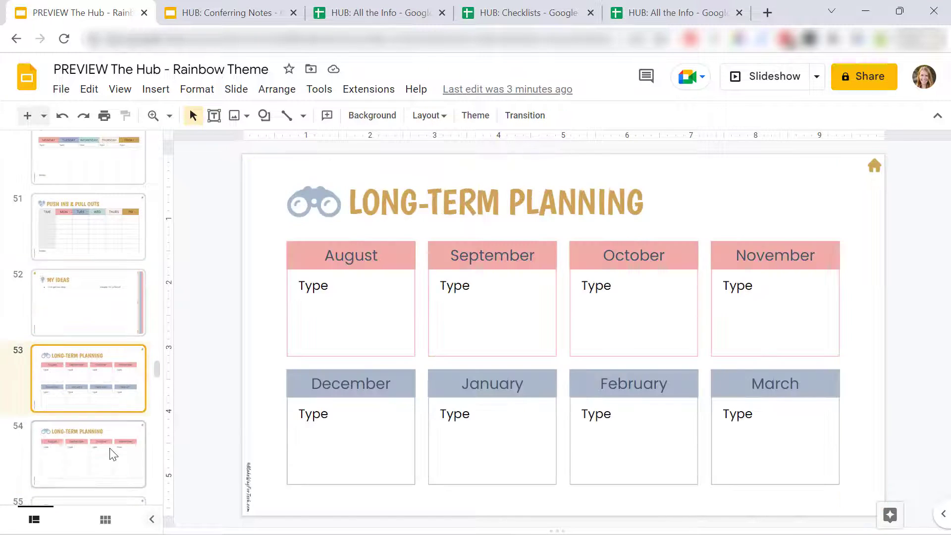
pyautogui.click(111, 453)
pyautogui.scroll(-4, 110, 421)
pyautogui.click(99, 454)
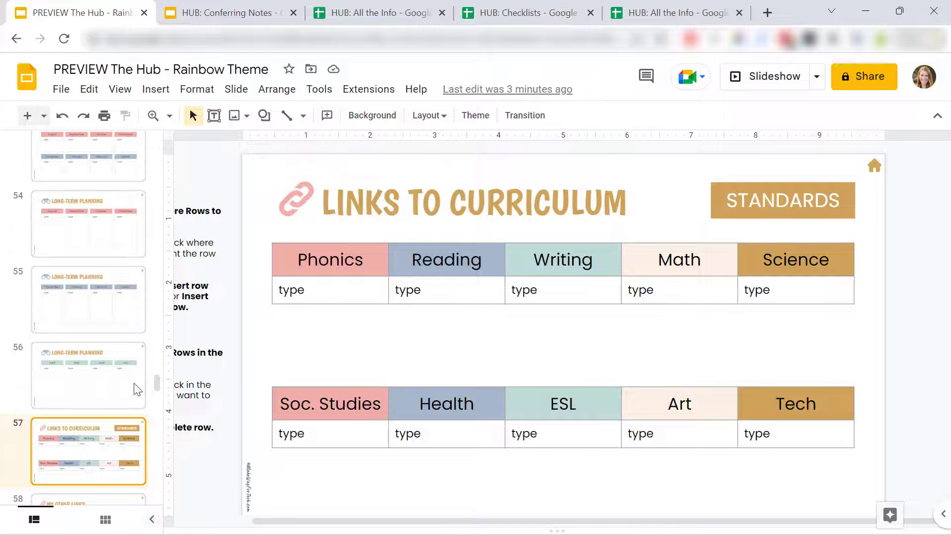
pyautogui.press('Home')
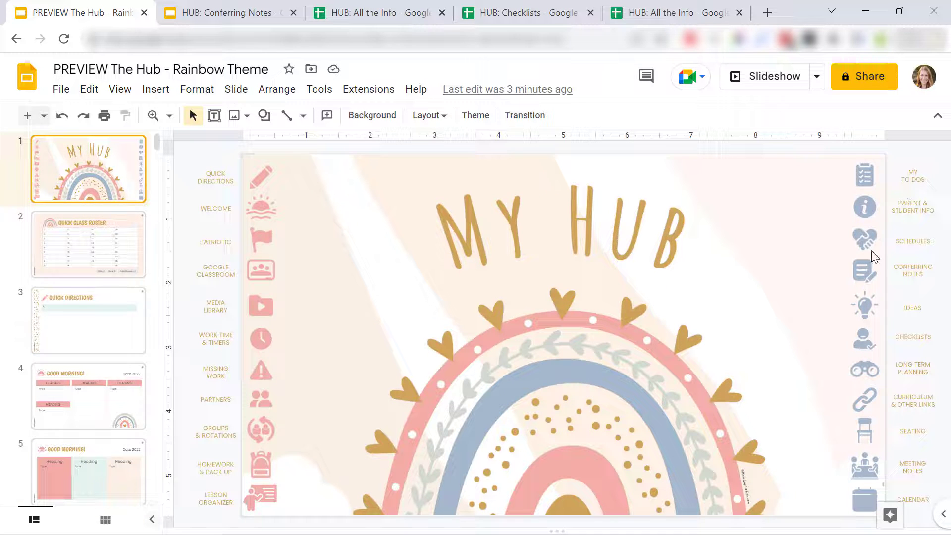
pyautogui.click(870, 435)
pyautogui.click(905, 457)
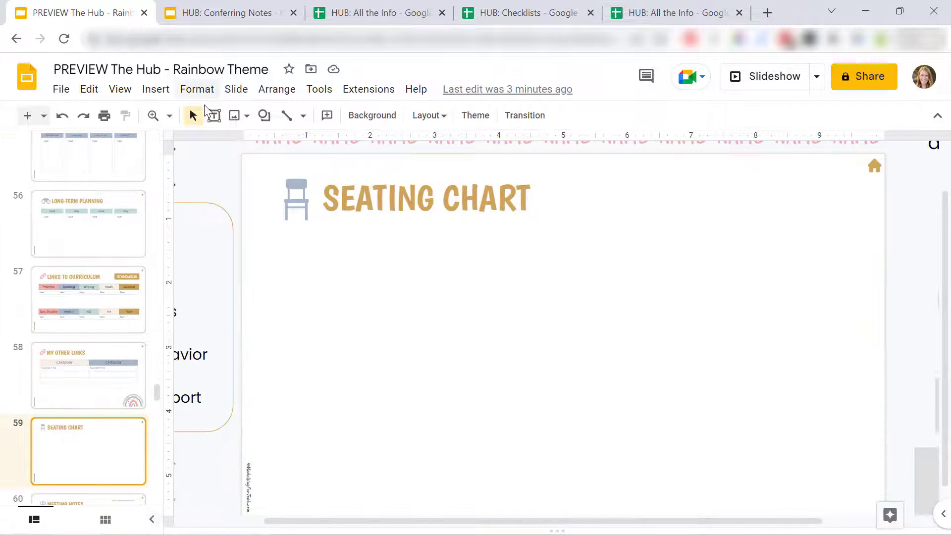
pyautogui.click(170, 116)
pyautogui.click(230, 271)
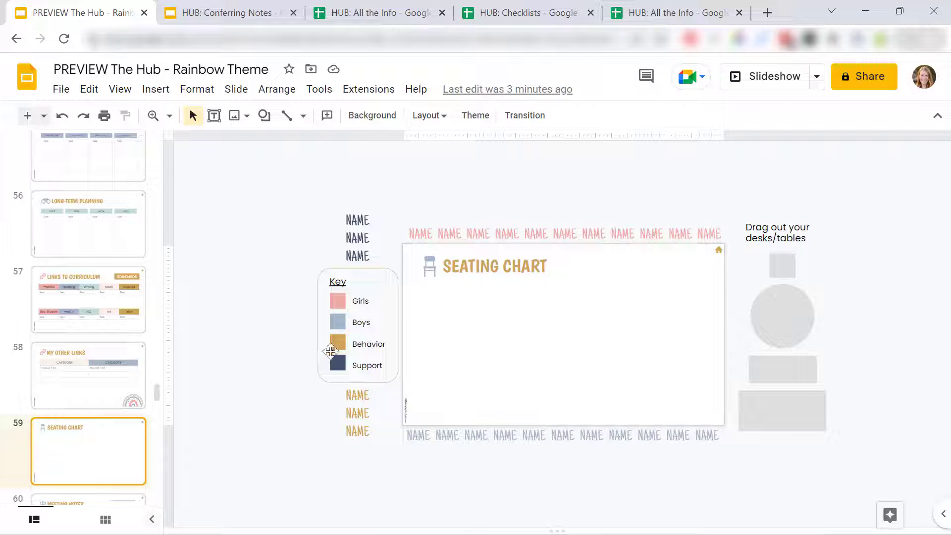
pyautogui.rightClick(91, 449)
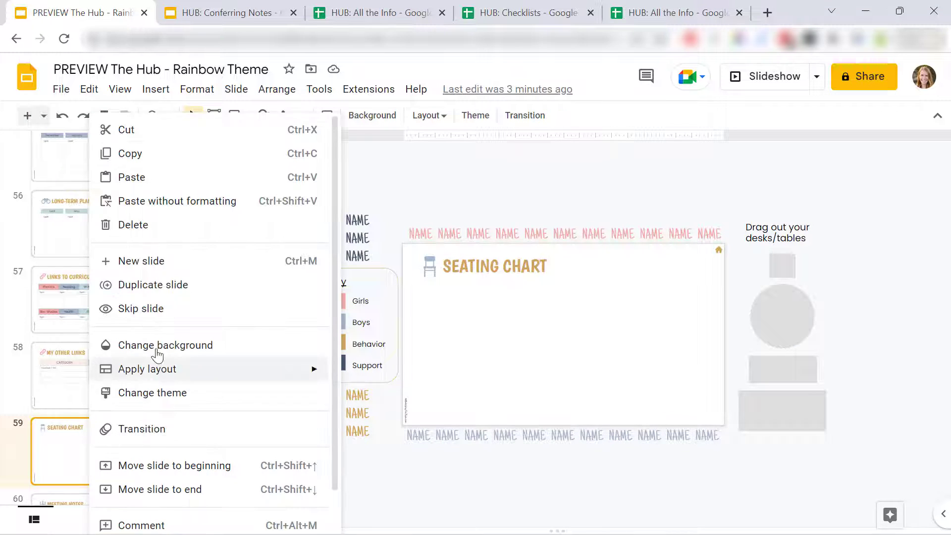
pyautogui.click(184, 294)
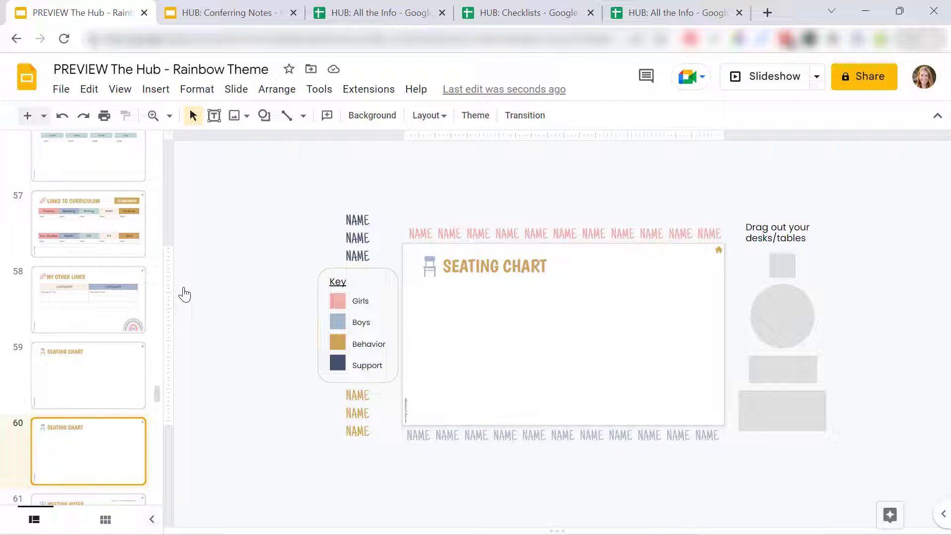
pyautogui.press('Delete')
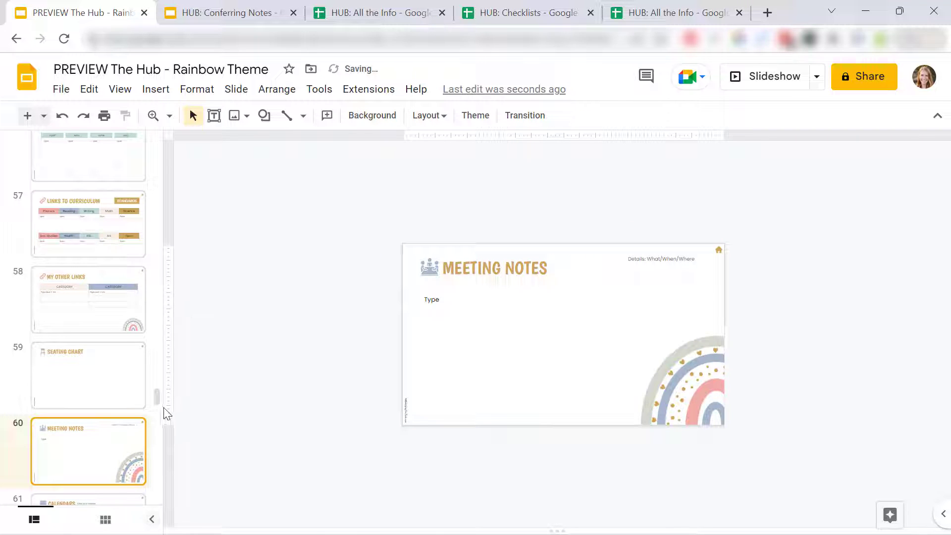
pyautogui.moveTo(158, 404); pyautogui.dragTo(159, 130)
pyautogui.click(88, 168)
pyautogui.click(153, 116)
pyautogui.click(456, 280)
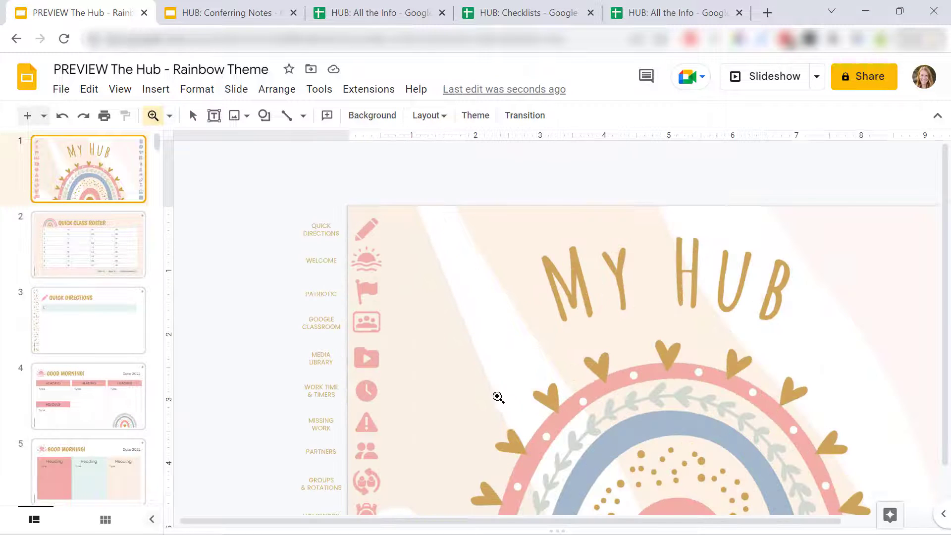
pyautogui.keyDown('shift'); pyautogui.click(783, 440); pyautogui.keyUp('shift')
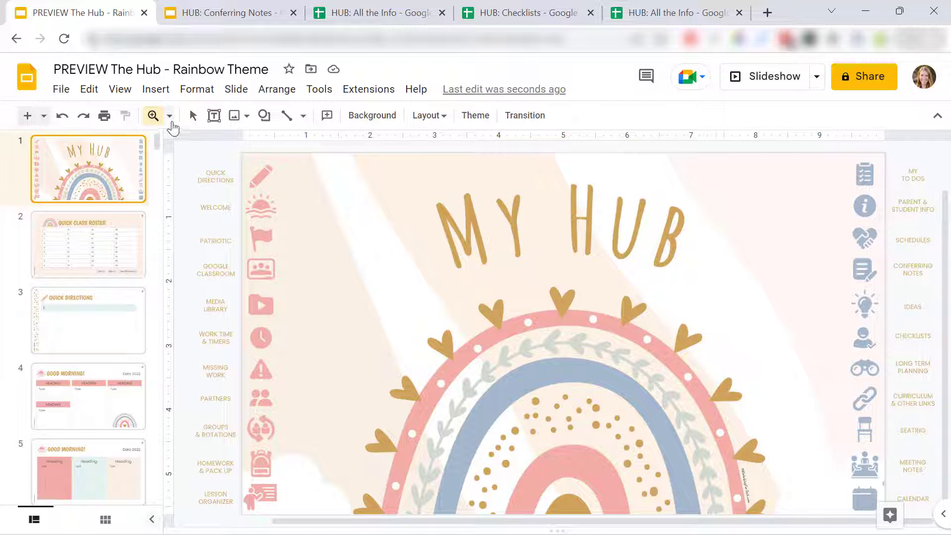
pyautogui.click(194, 115)
pyautogui.click(865, 495)
pyautogui.click(887, 495)
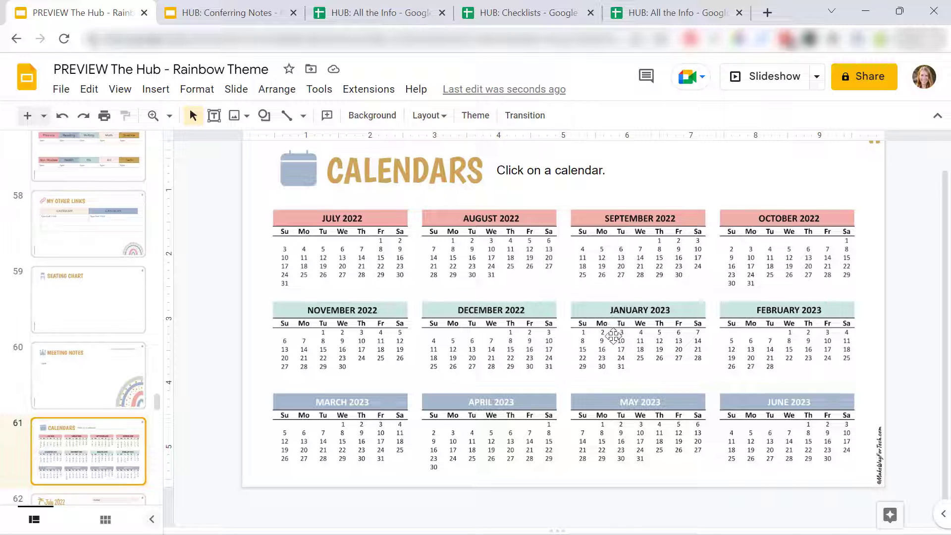
pyautogui.click(613, 333)
pyautogui.click(615, 401)
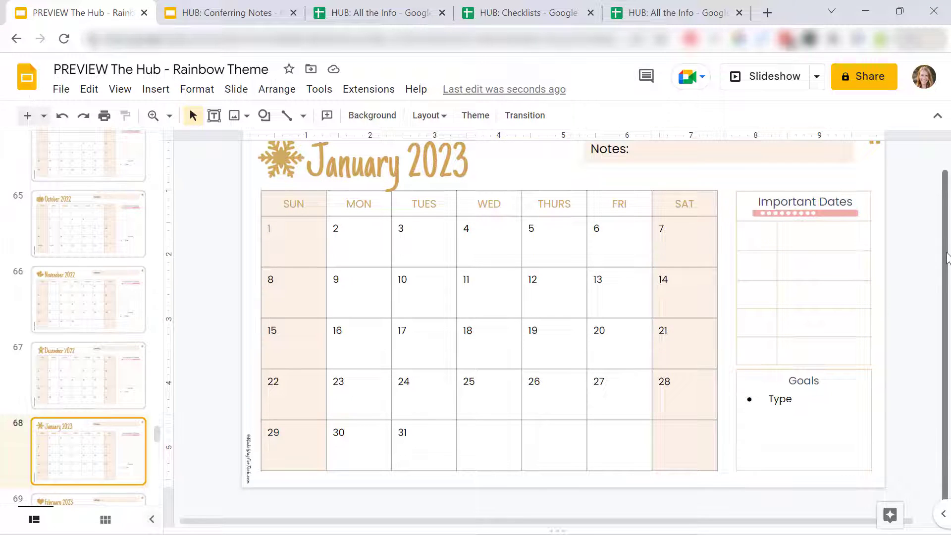
pyautogui.scroll(1, 866, 221)
pyautogui.click(579, 276)
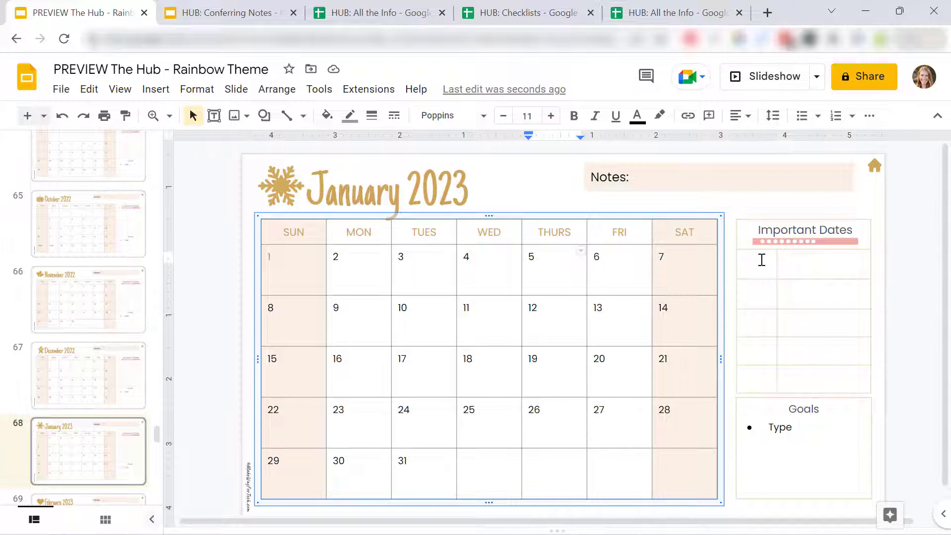
pyautogui.click(875, 167)
pyautogui.click(911, 188)
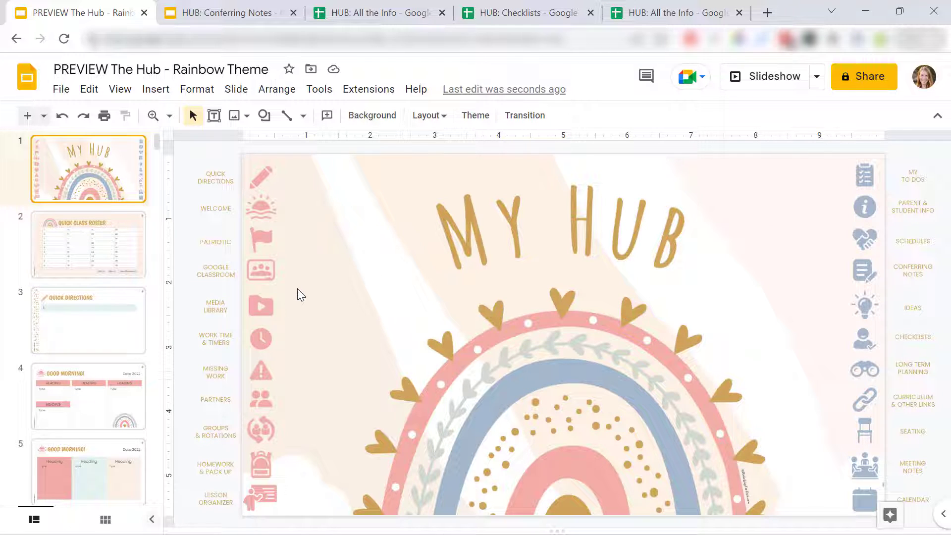
pyautogui.moveTo(158, 143); pyautogui.dragTo(157, 483)
pyautogui.click(114, 400)
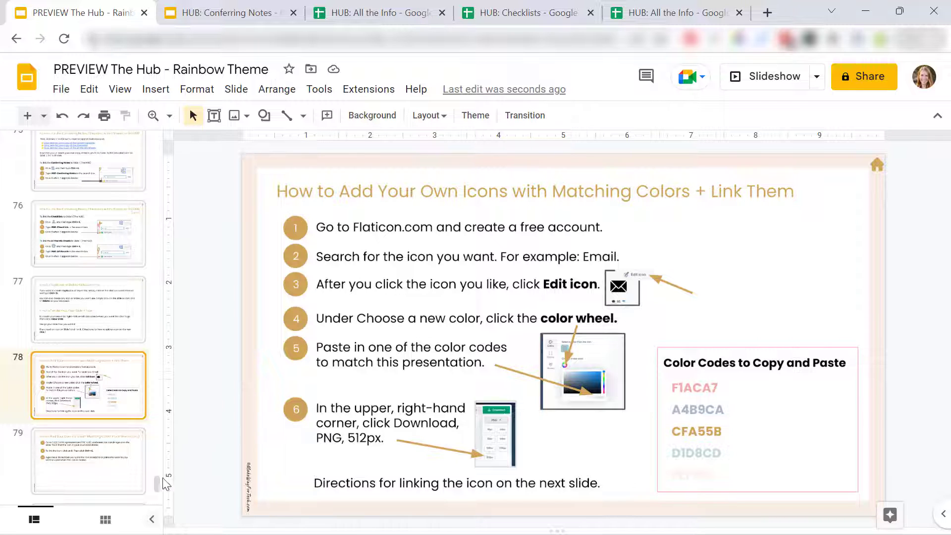
pyautogui.moveTo(156, 483); pyautogui.dragTo(155, 132)
pyautogui.click(123, 174)
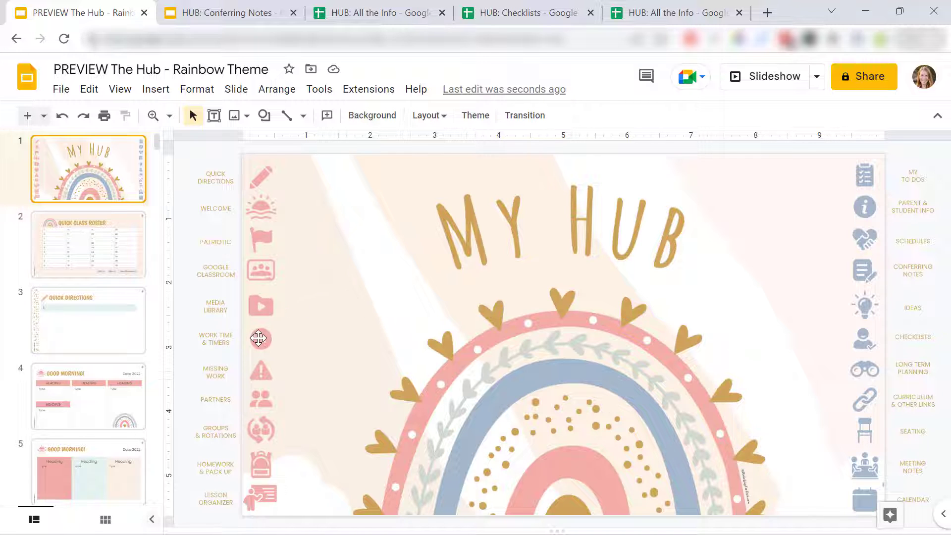
# Replace the clock icon's Slide 9 link with a link to My Entire Year Themed Agenda Slides.
pyautogui.click(258, 339)
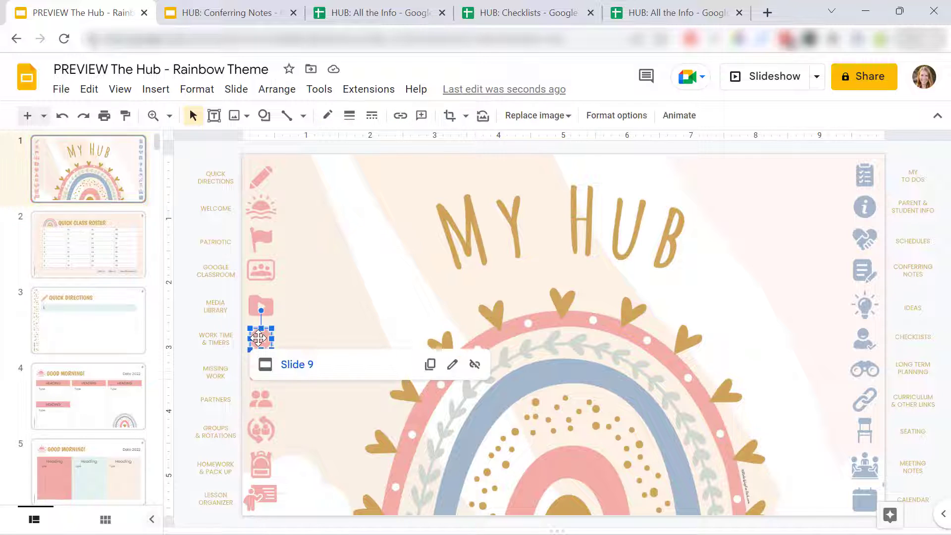
pyautogui.click(473, 367)
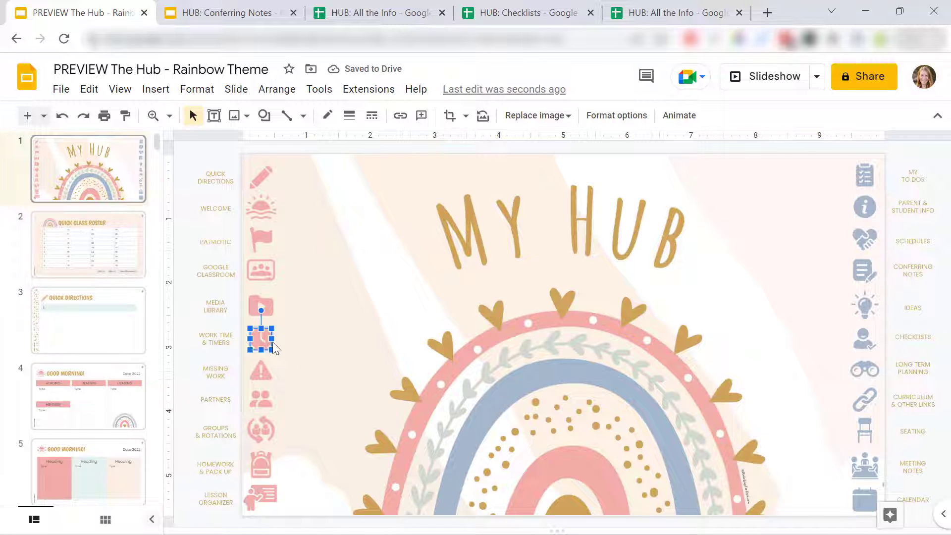
pyautogui.hotkey('ctrl', 'k')
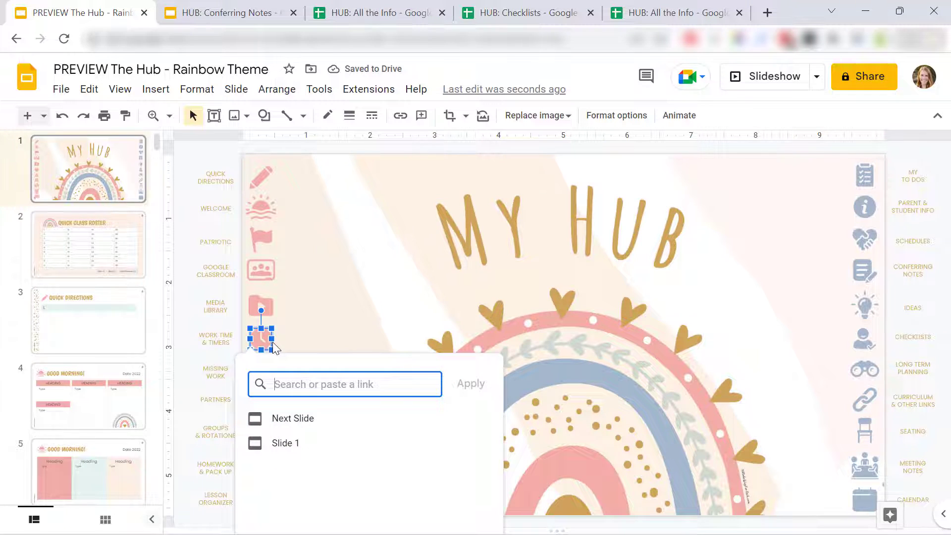
pyautogui.write('my')
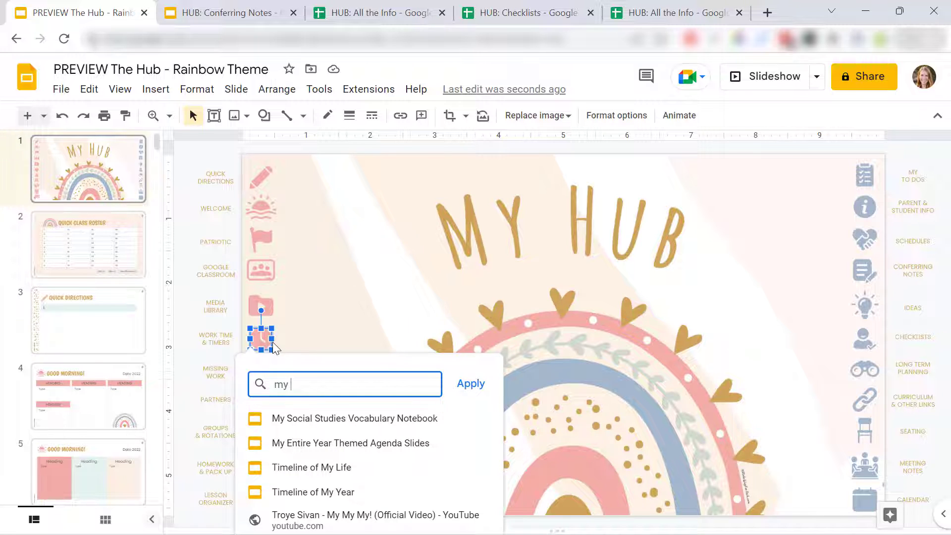
pyautogui.click(311, 452)
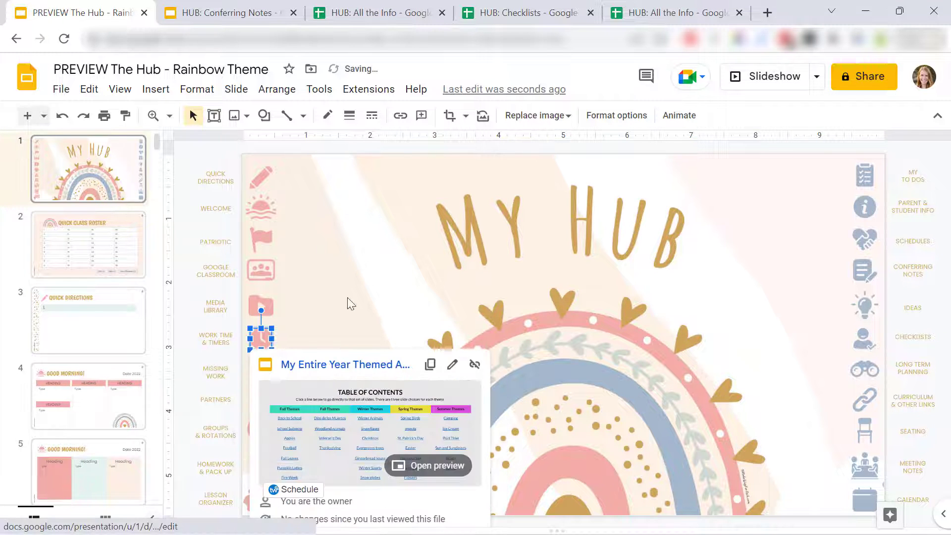
pyautogui.click(353, 317)
# Test the new link by opening the agenda deck's Winter Animals slide, then return to the hub.
pyautogui.click(260, 341)
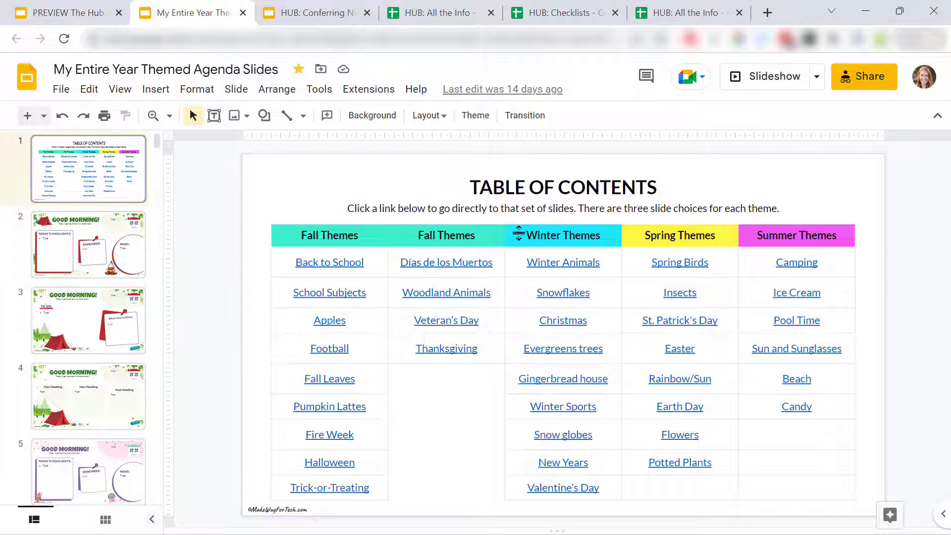
pyautogui.click(570, 263)
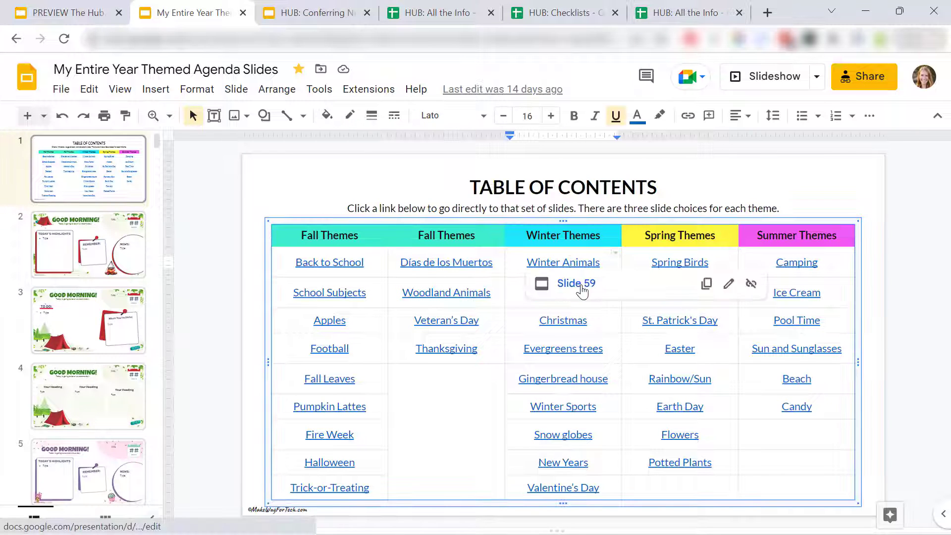
pyautogui.click(577, 284)
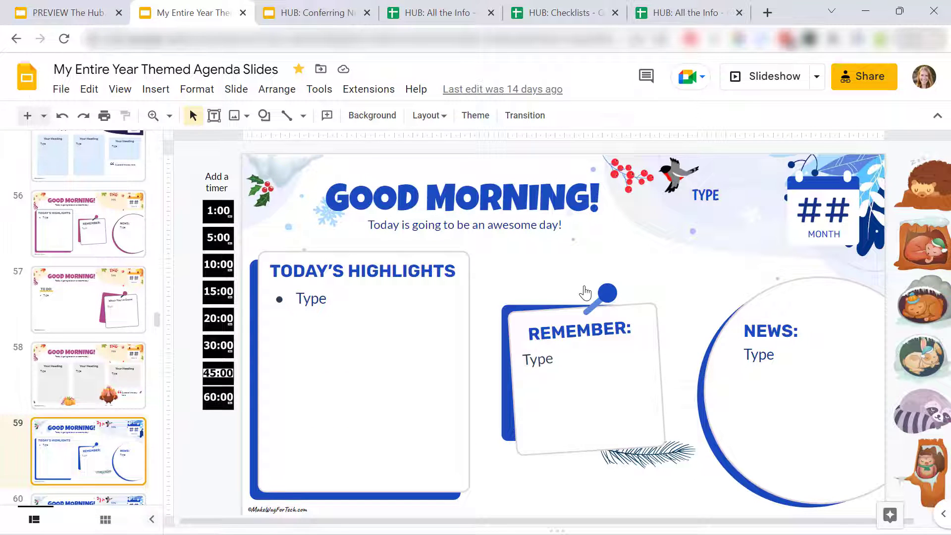
pyautogui.click(58, 14)
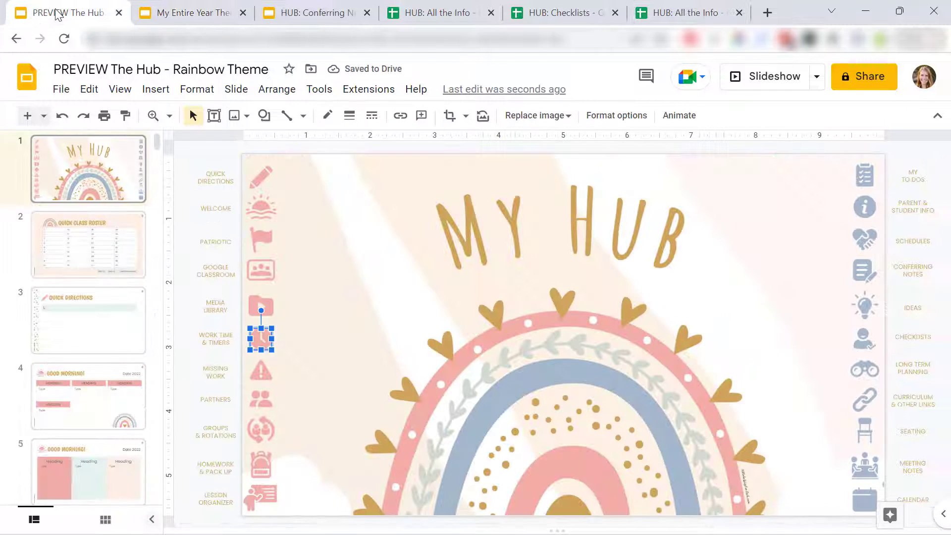
pyautogui.click(342, 218)
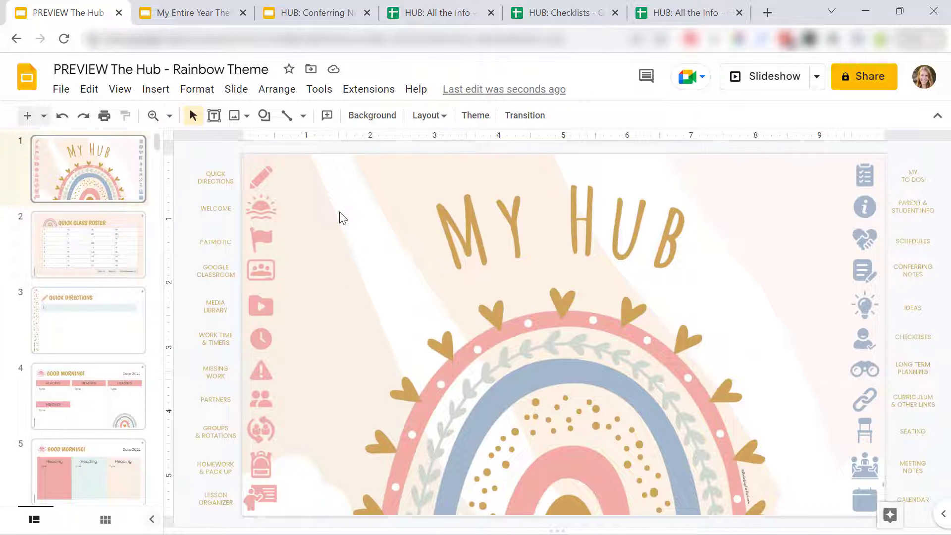